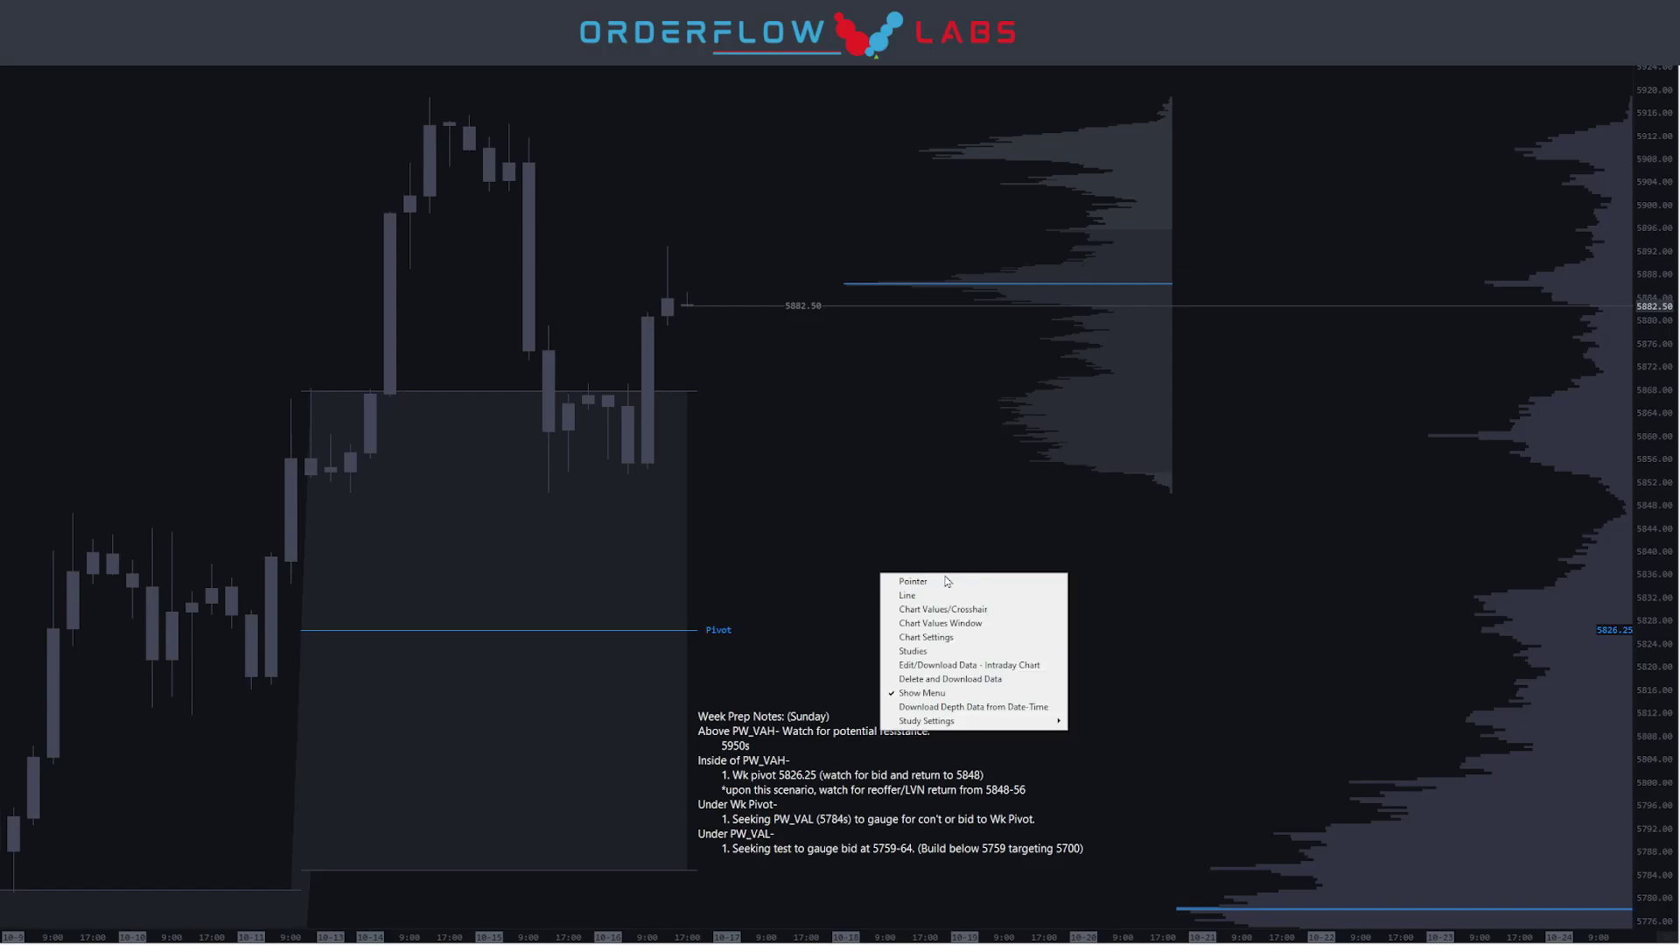
- Turn on the full-chart crosshair with price and time value labels on the ES chart
click(950, 610)
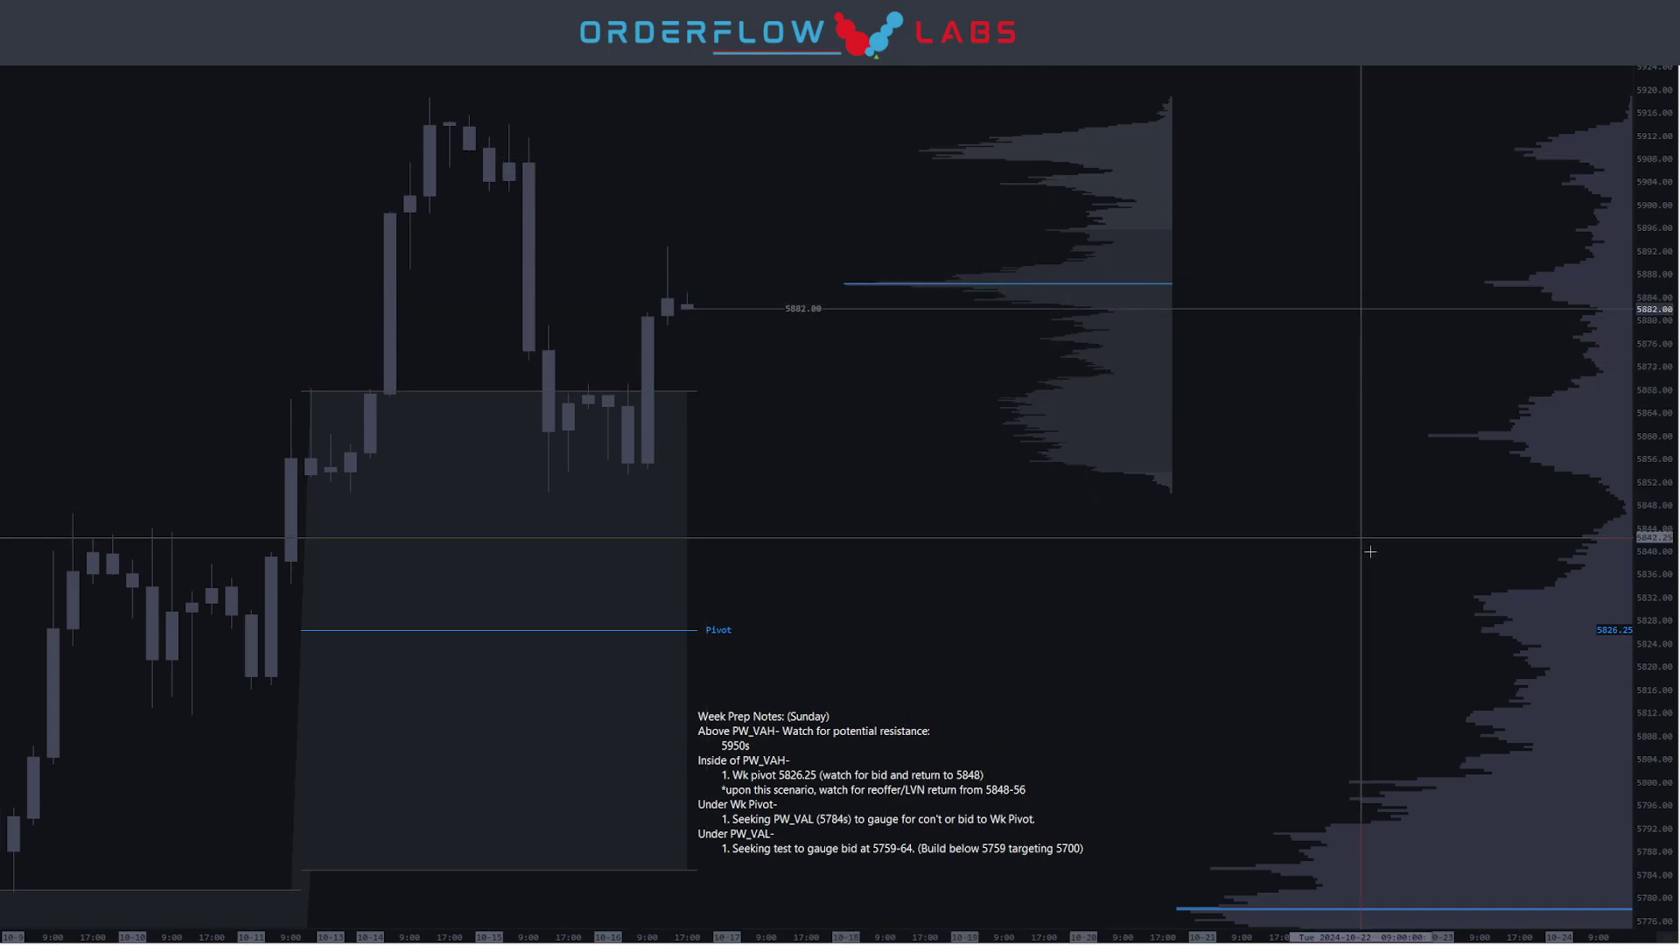
- Pan through the price levels above and below the 5826.25 pivot, then re-centre on the week prep notes
drag(1665, 274, 1669, 353)
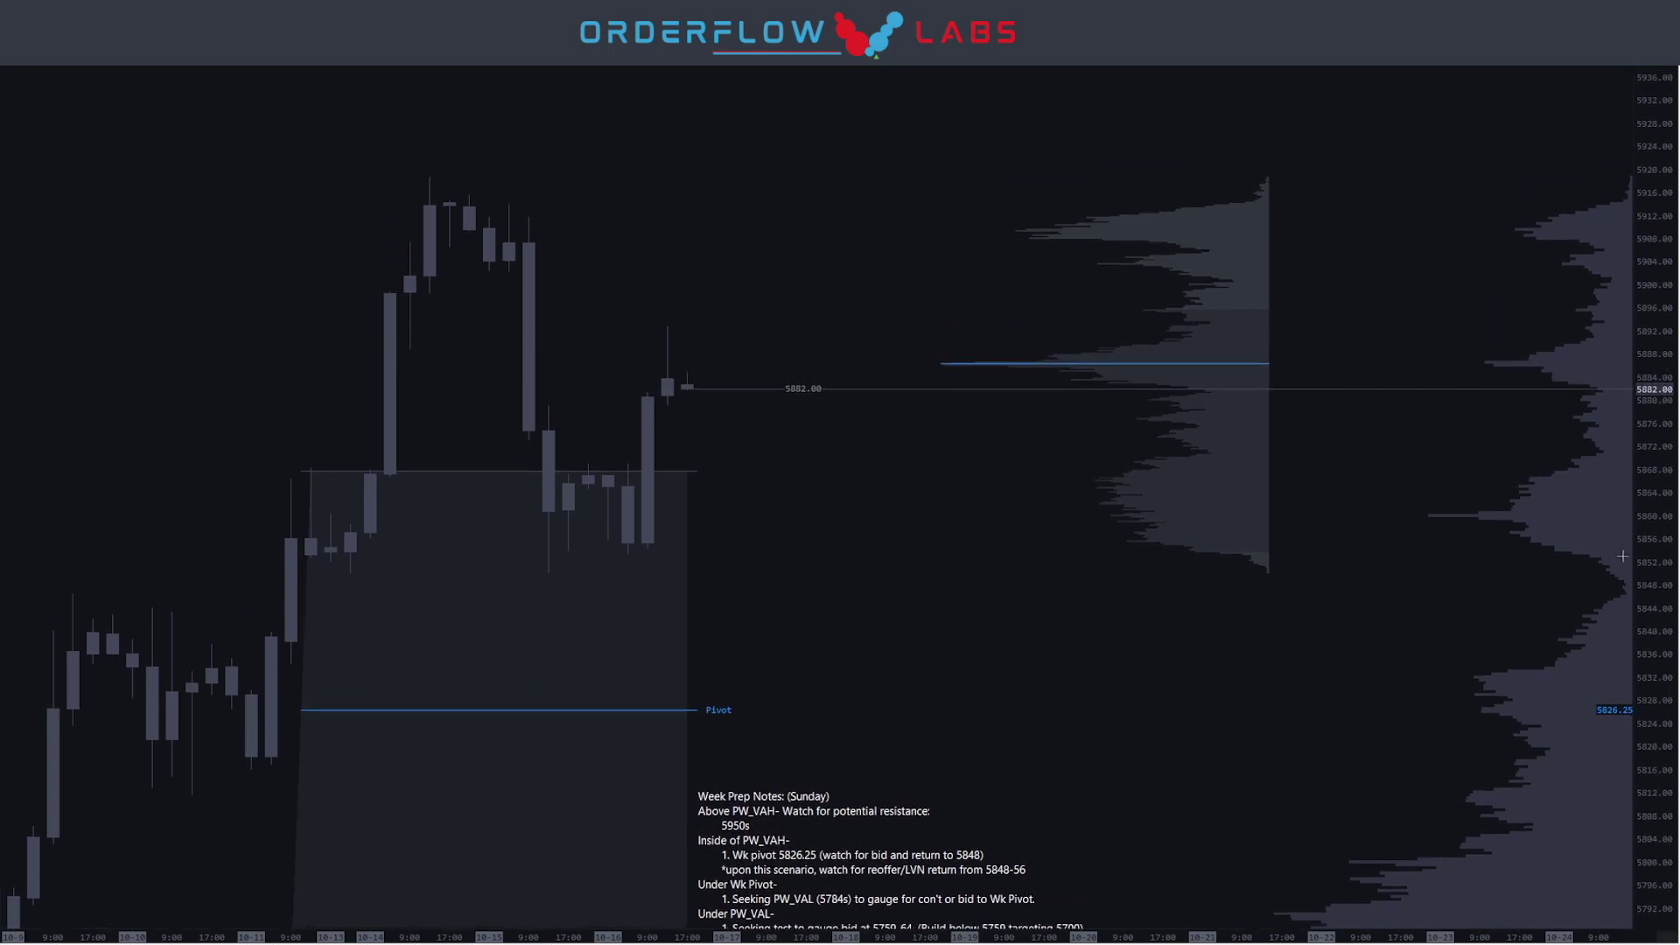
drag(1656, 528, 1576, 884)
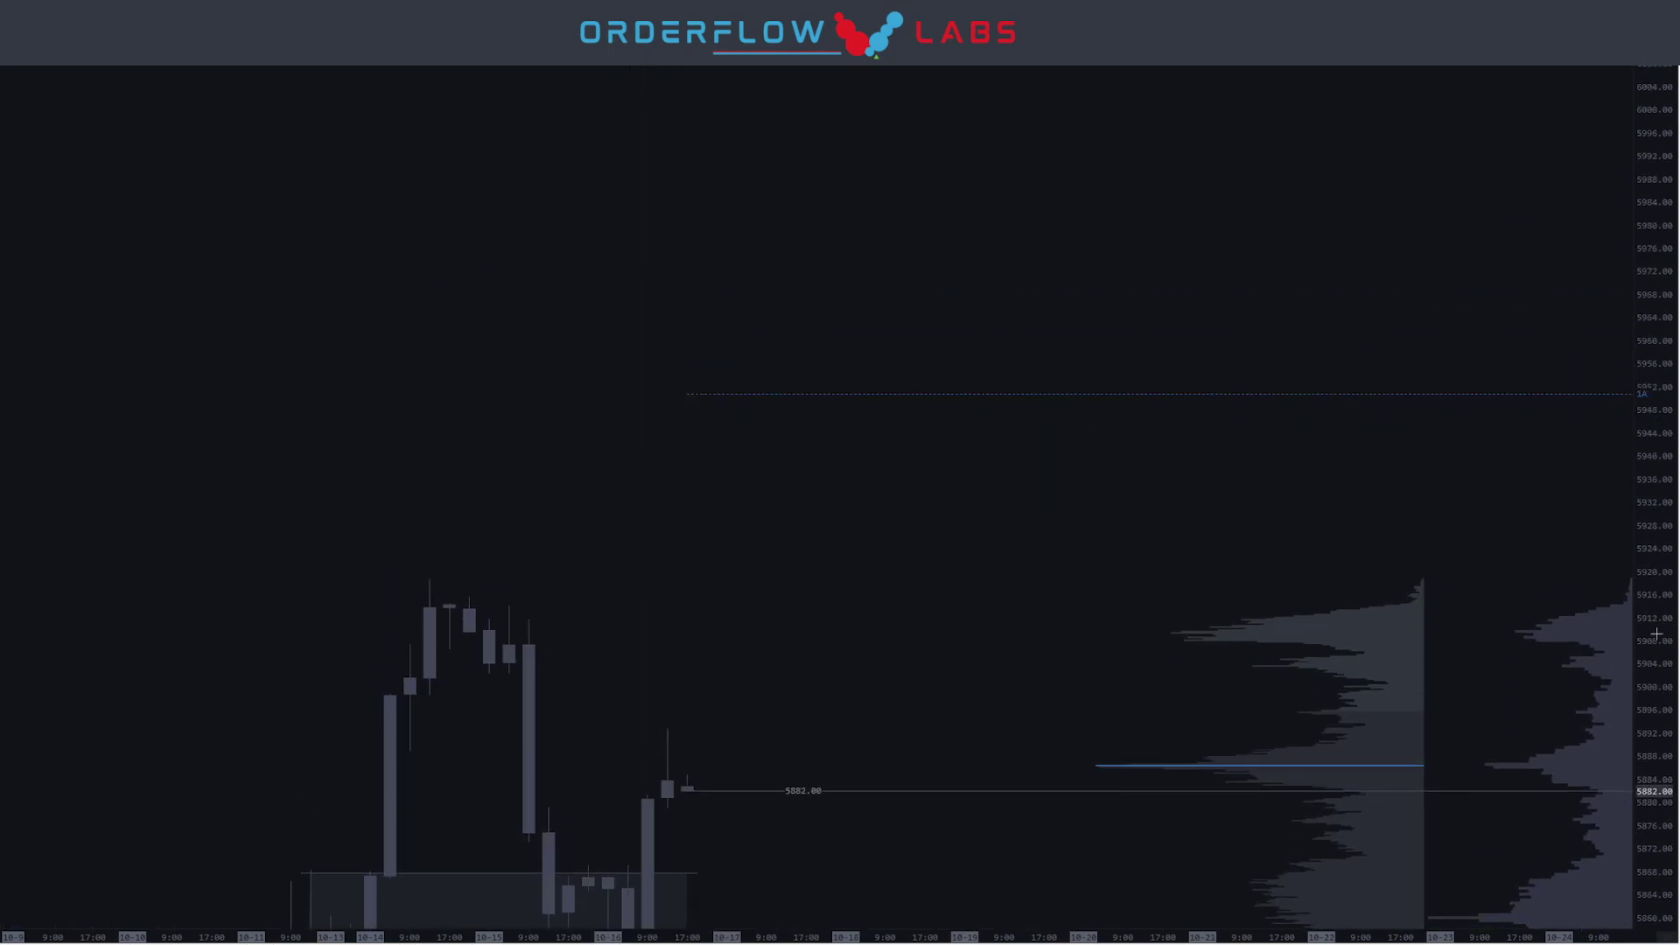
drag(1651, 731, 1483, 289)
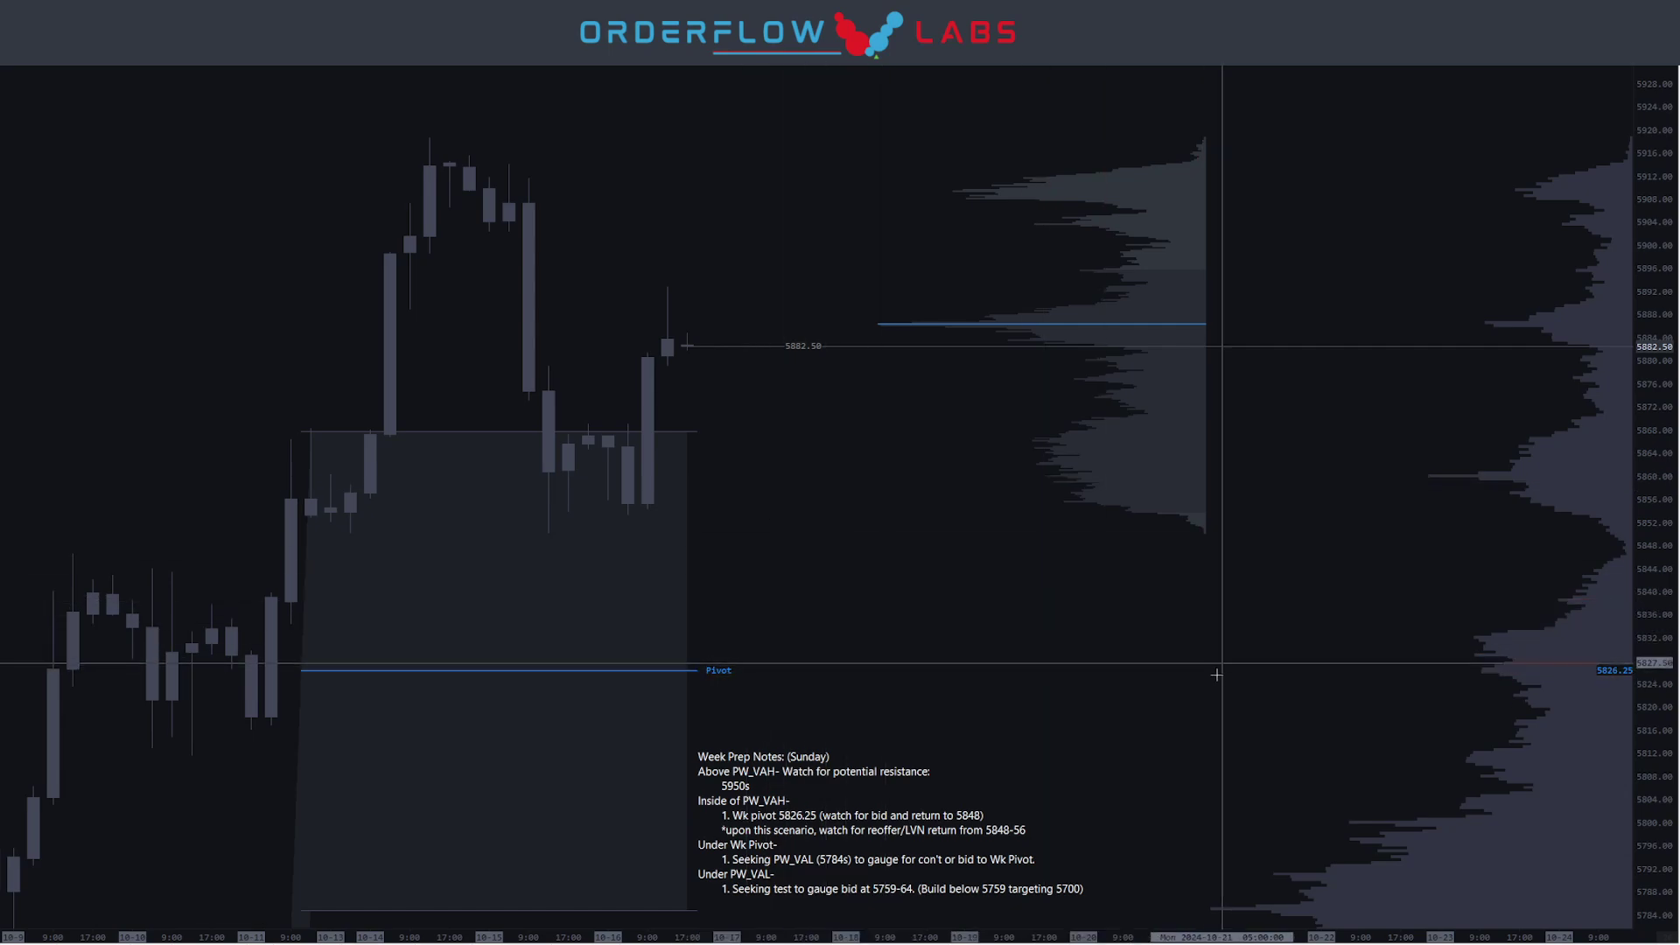
drag(1636, 656, 1260, 476)
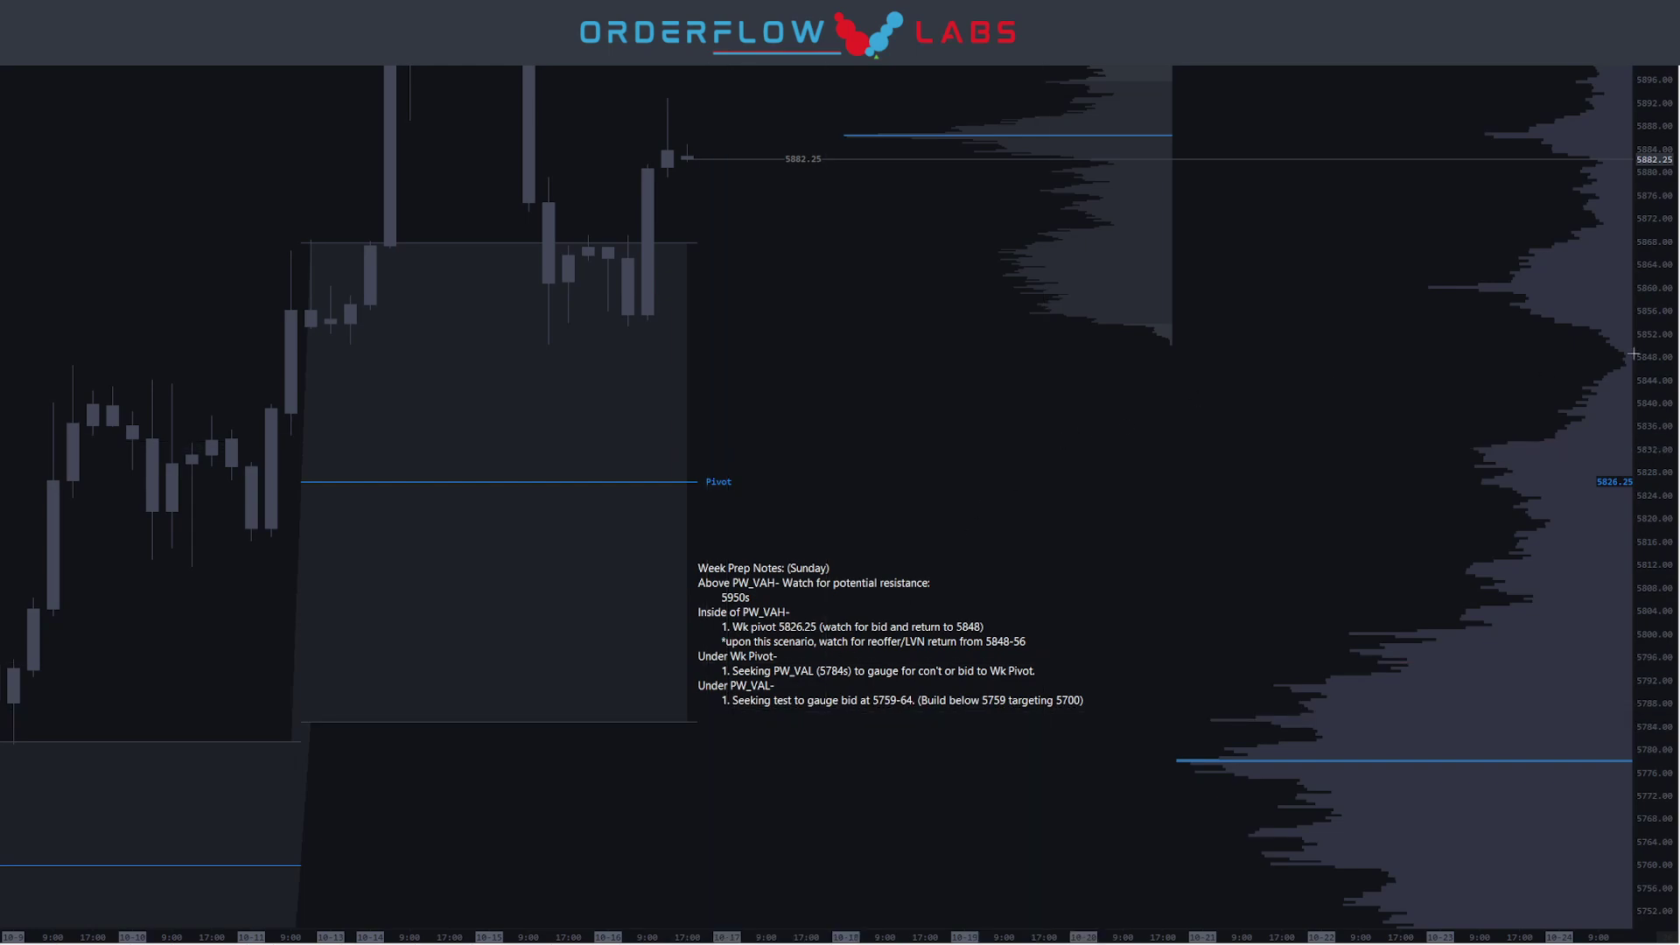
drag(1633, 354, 1320, 660)
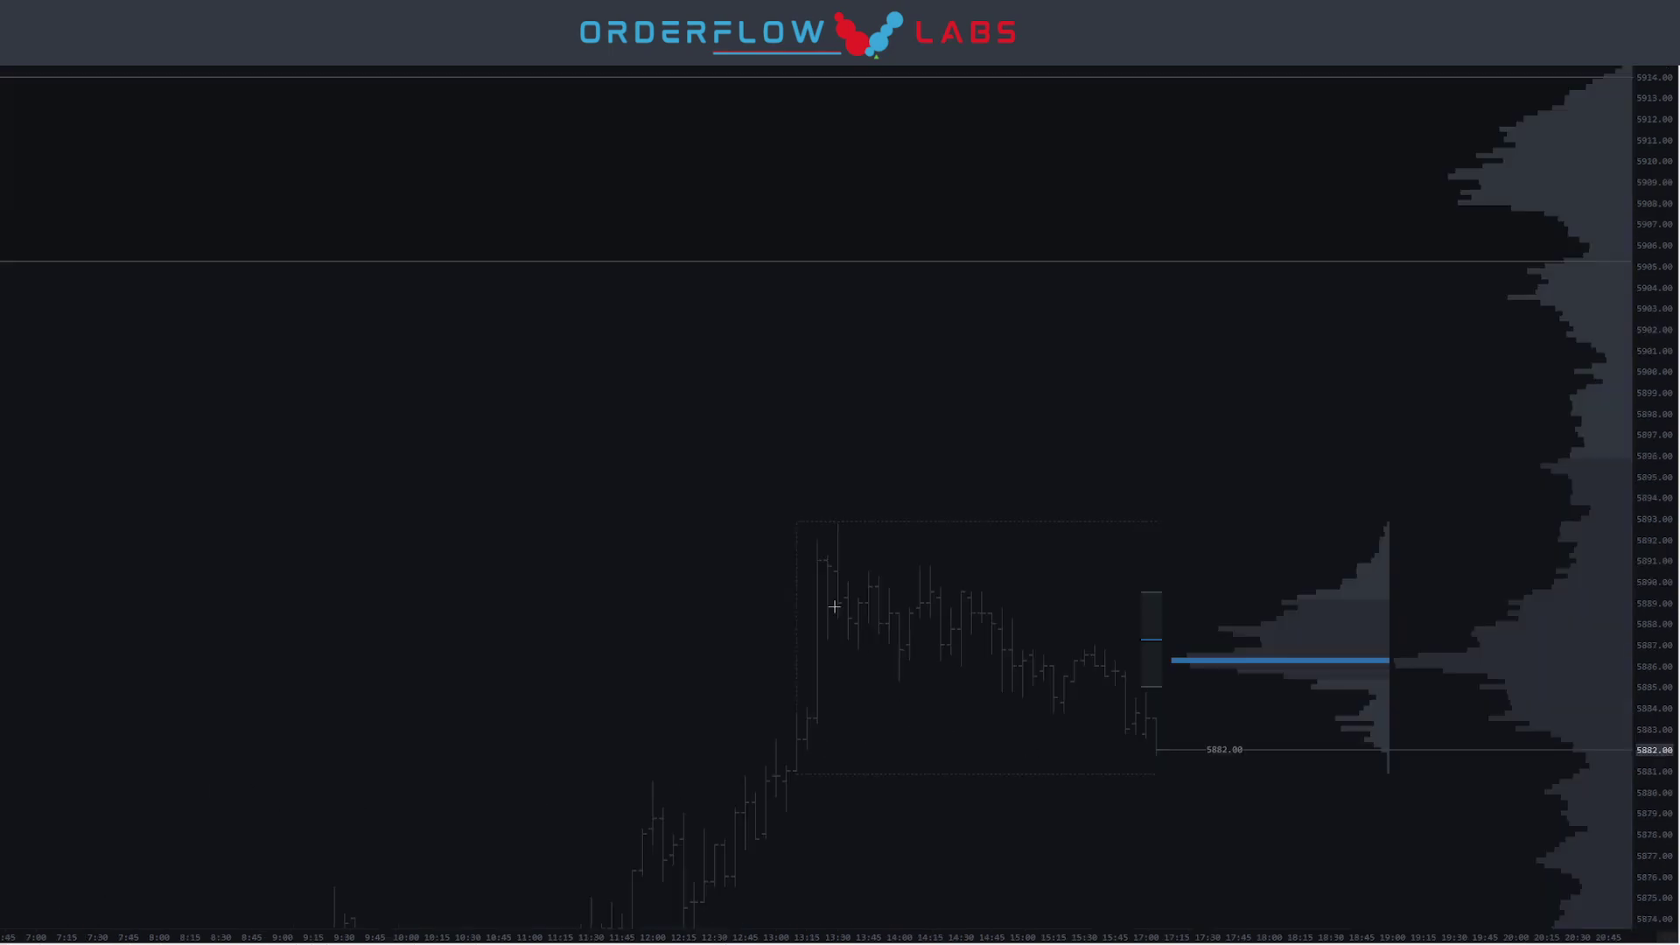
- Pan the intraday chart to earlier bars, enable Chart Values/Crosshair, and widen the bar spacing
drag(709, 391, 439, 154)
right_click(322, 255)
click(398, 292)
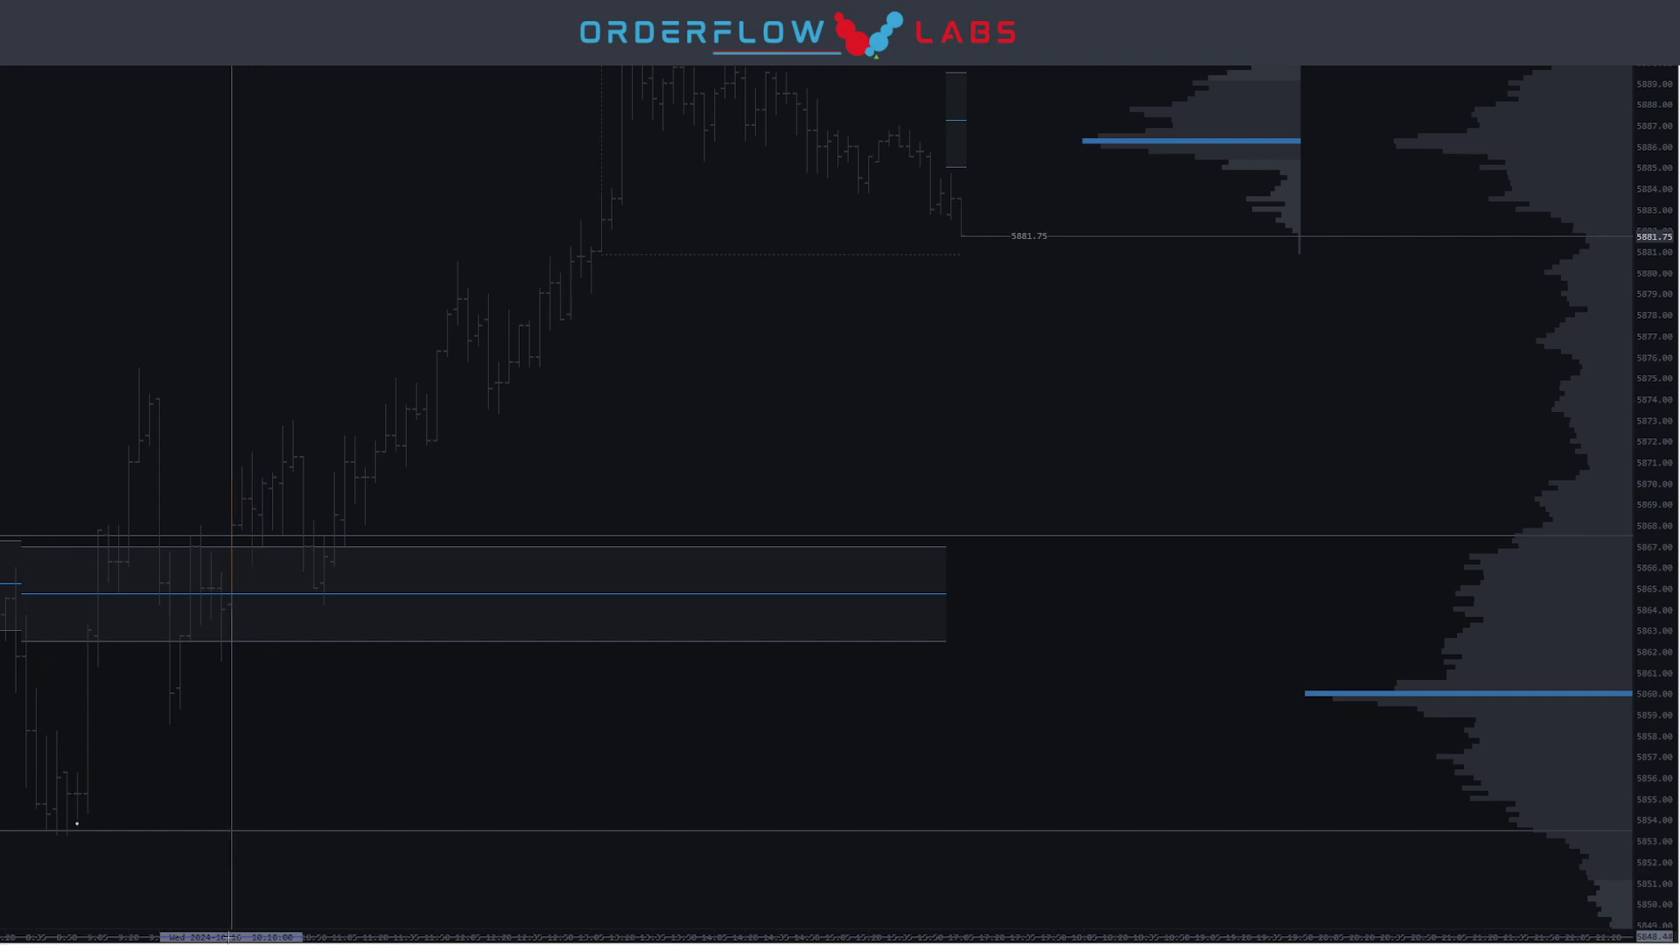
drag(225, 937, 207, 937)
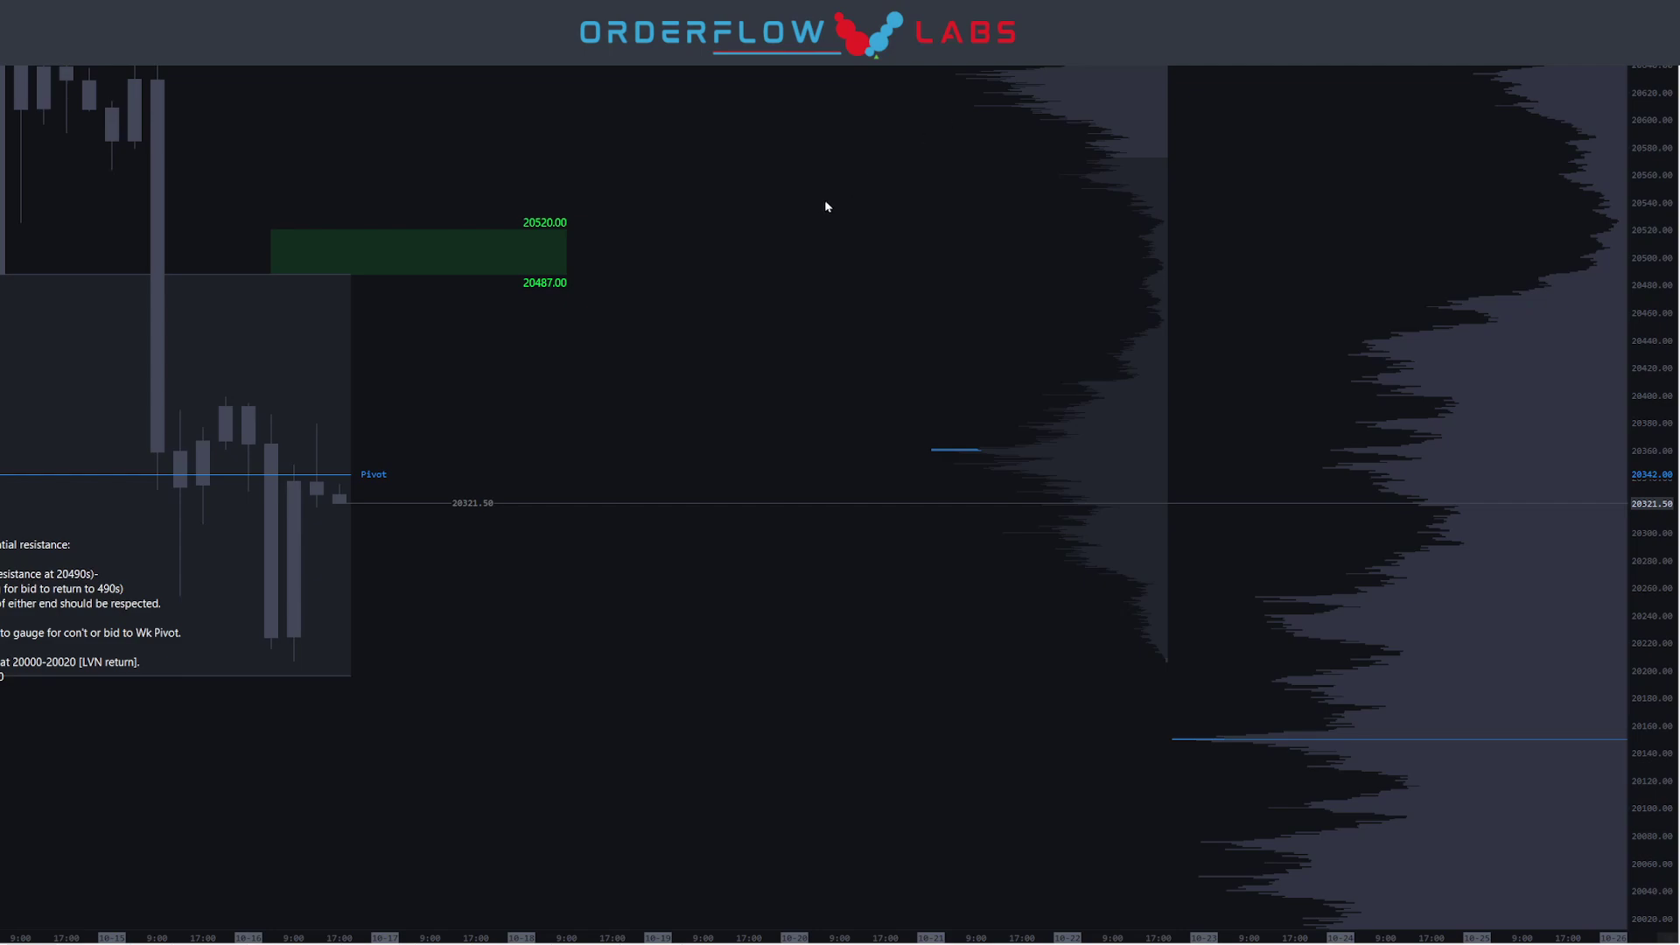
drag(820, 211, 1126, 225)
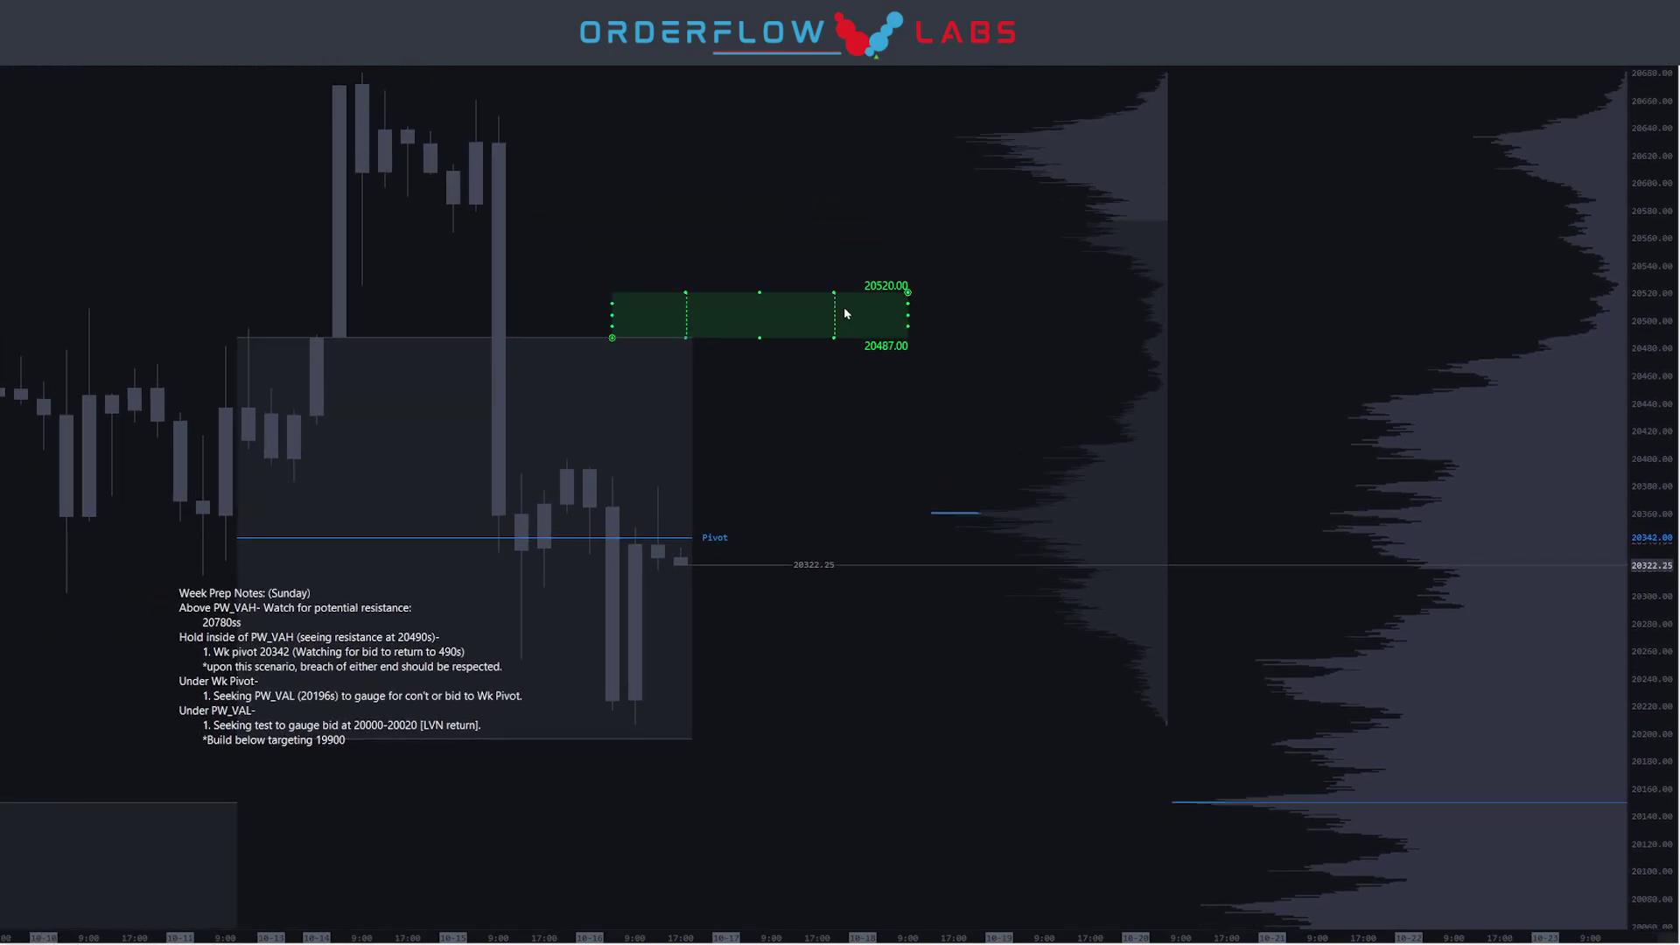
key(Delete)
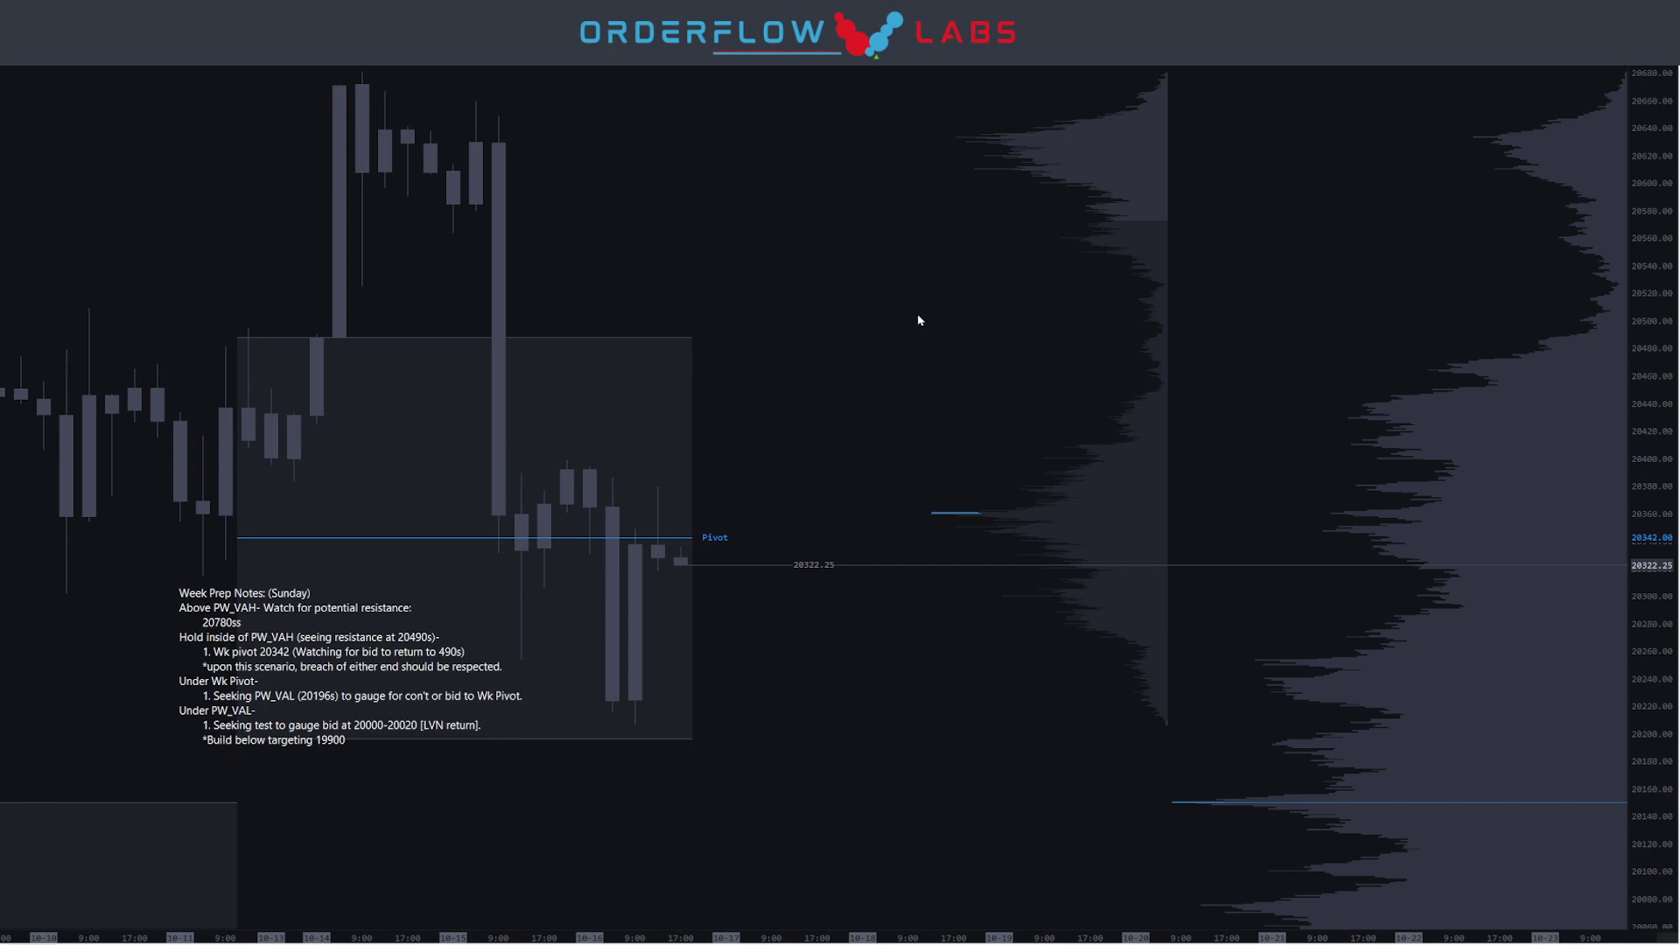
right_click(909, 333)
click(984, 367)
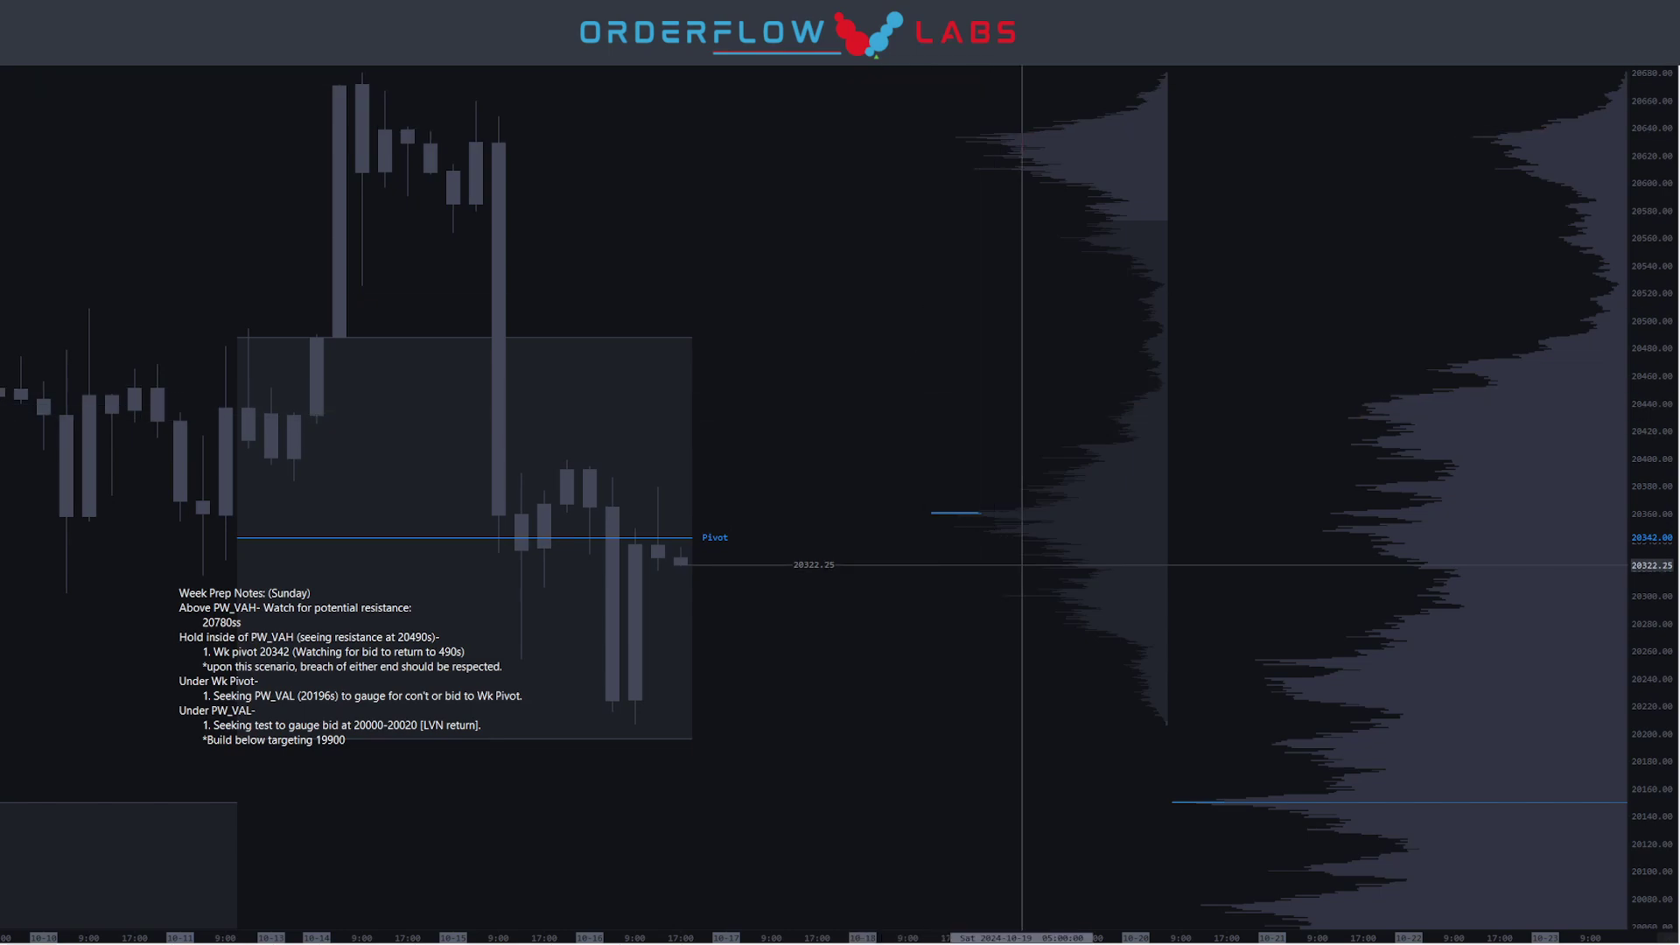
scroll(1293, 281, down, 3)
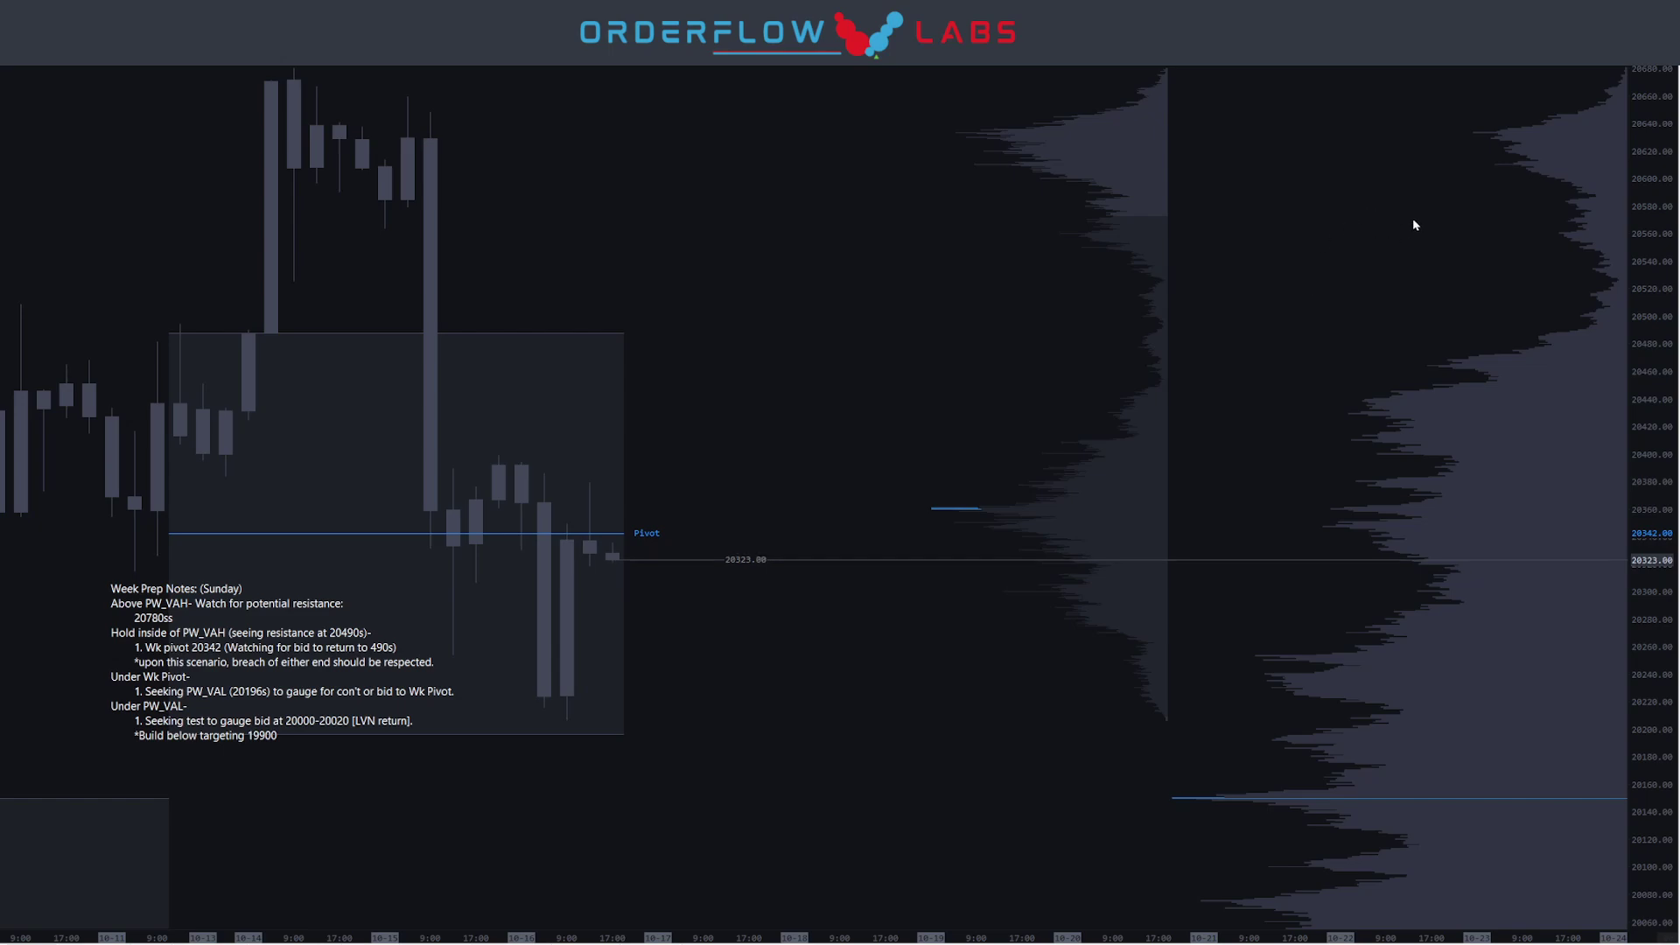
right_click(1412, 225)
click(1462, 245)
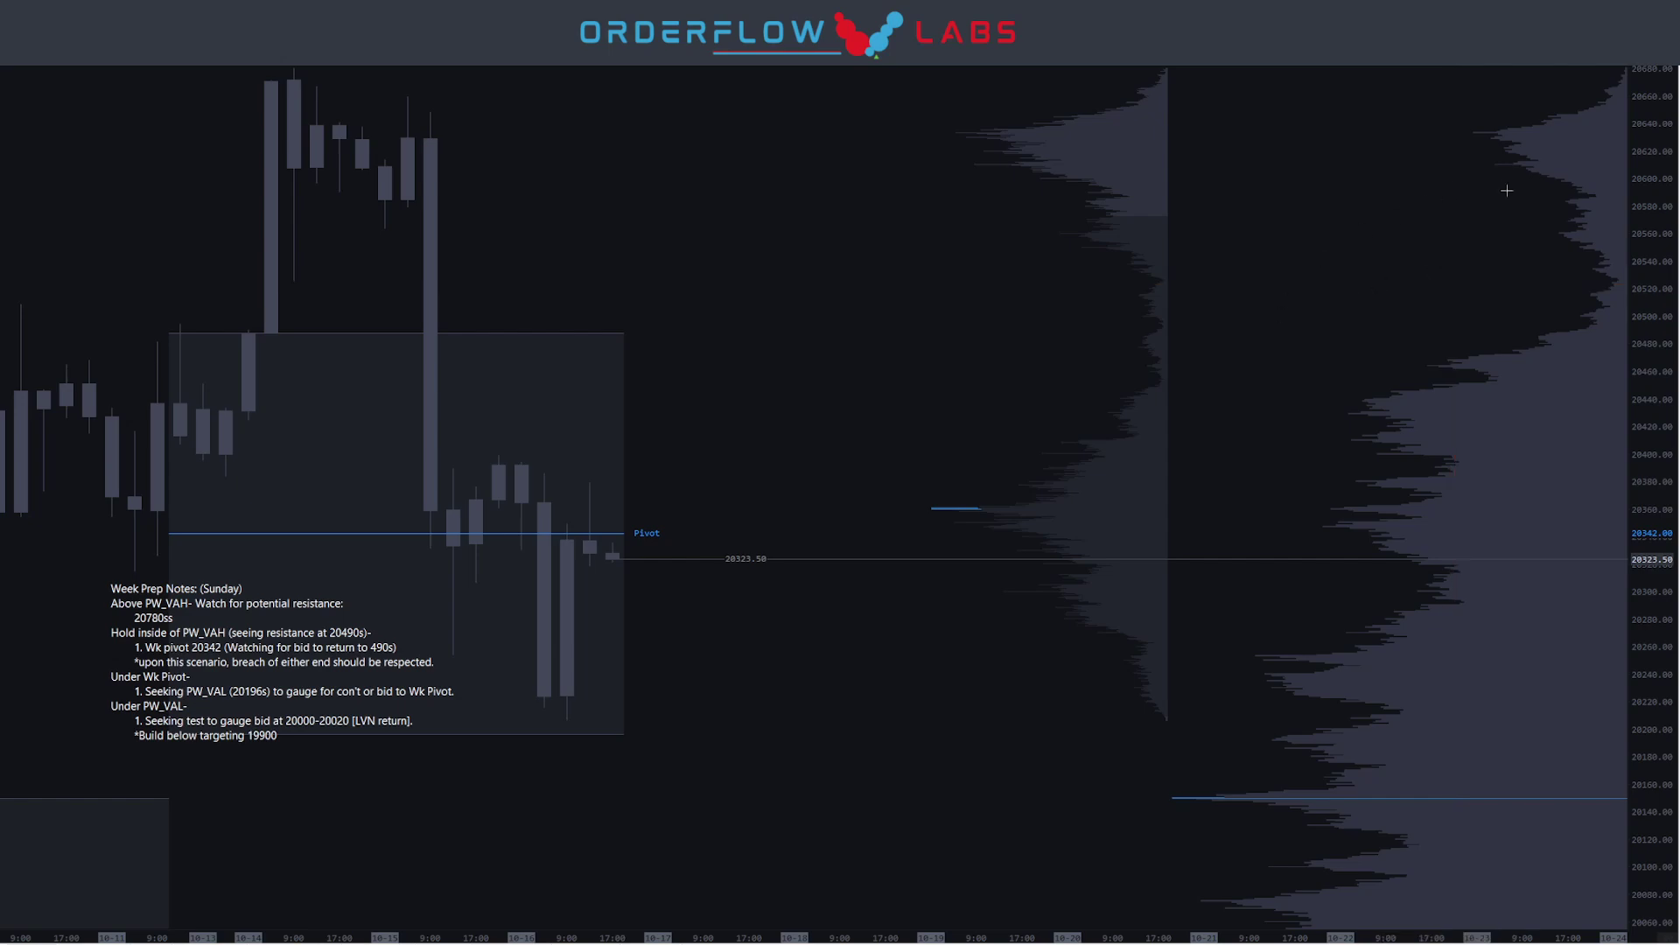
scroll(1654, 219, up, 10)
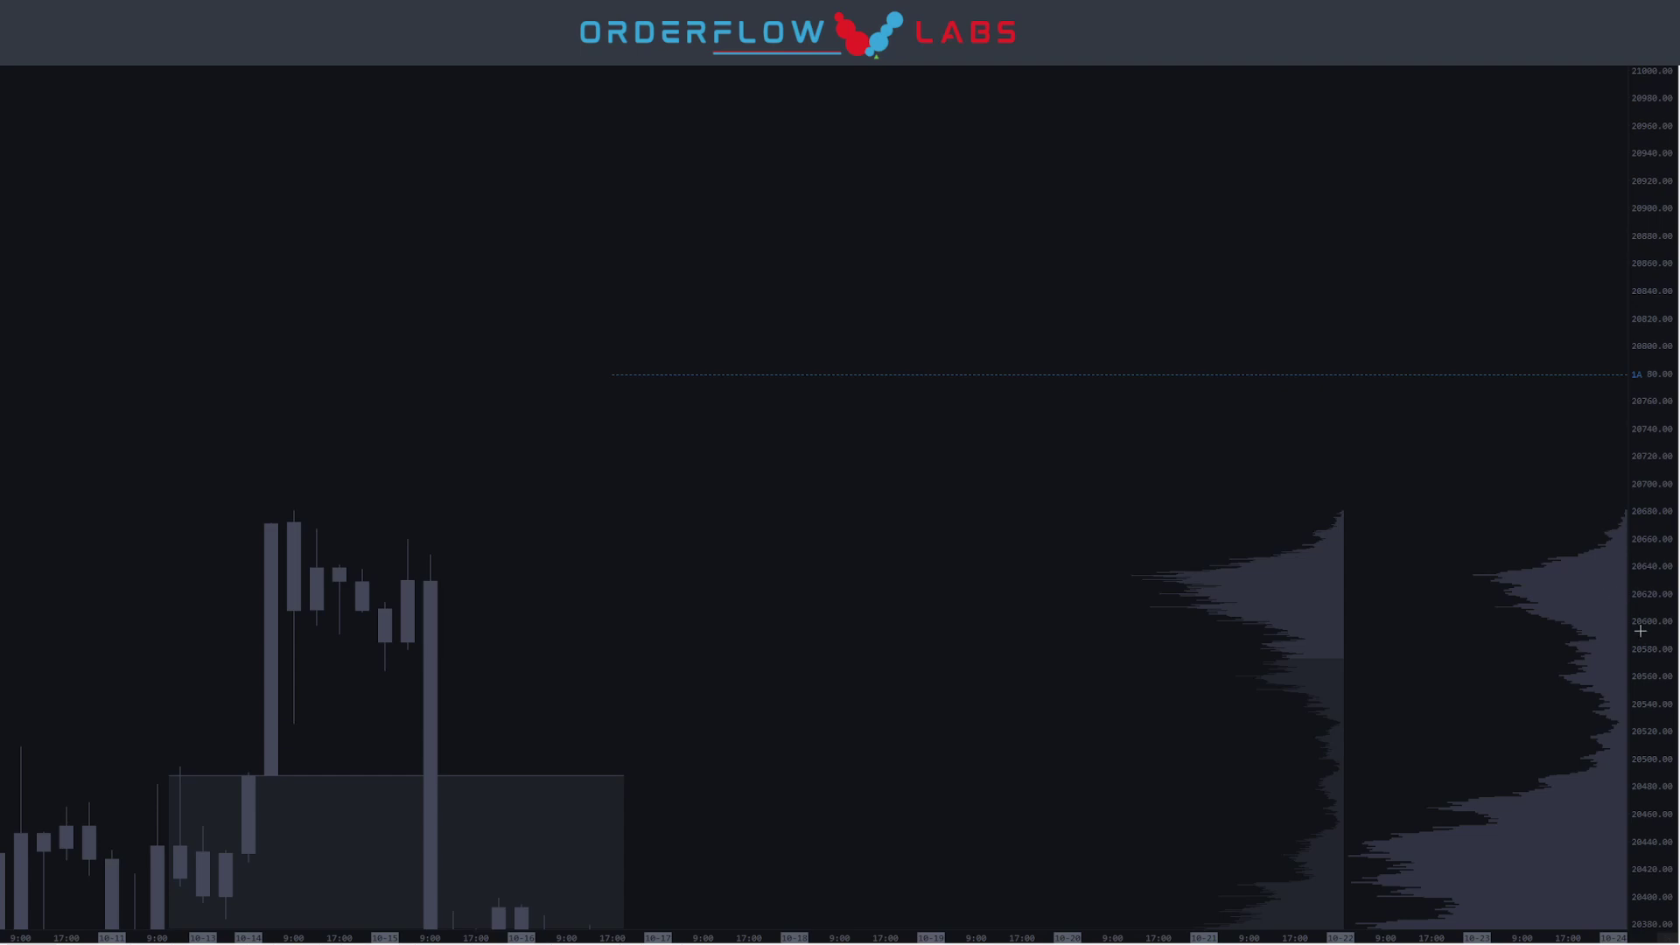
scroll(1639, 630, down, 13)
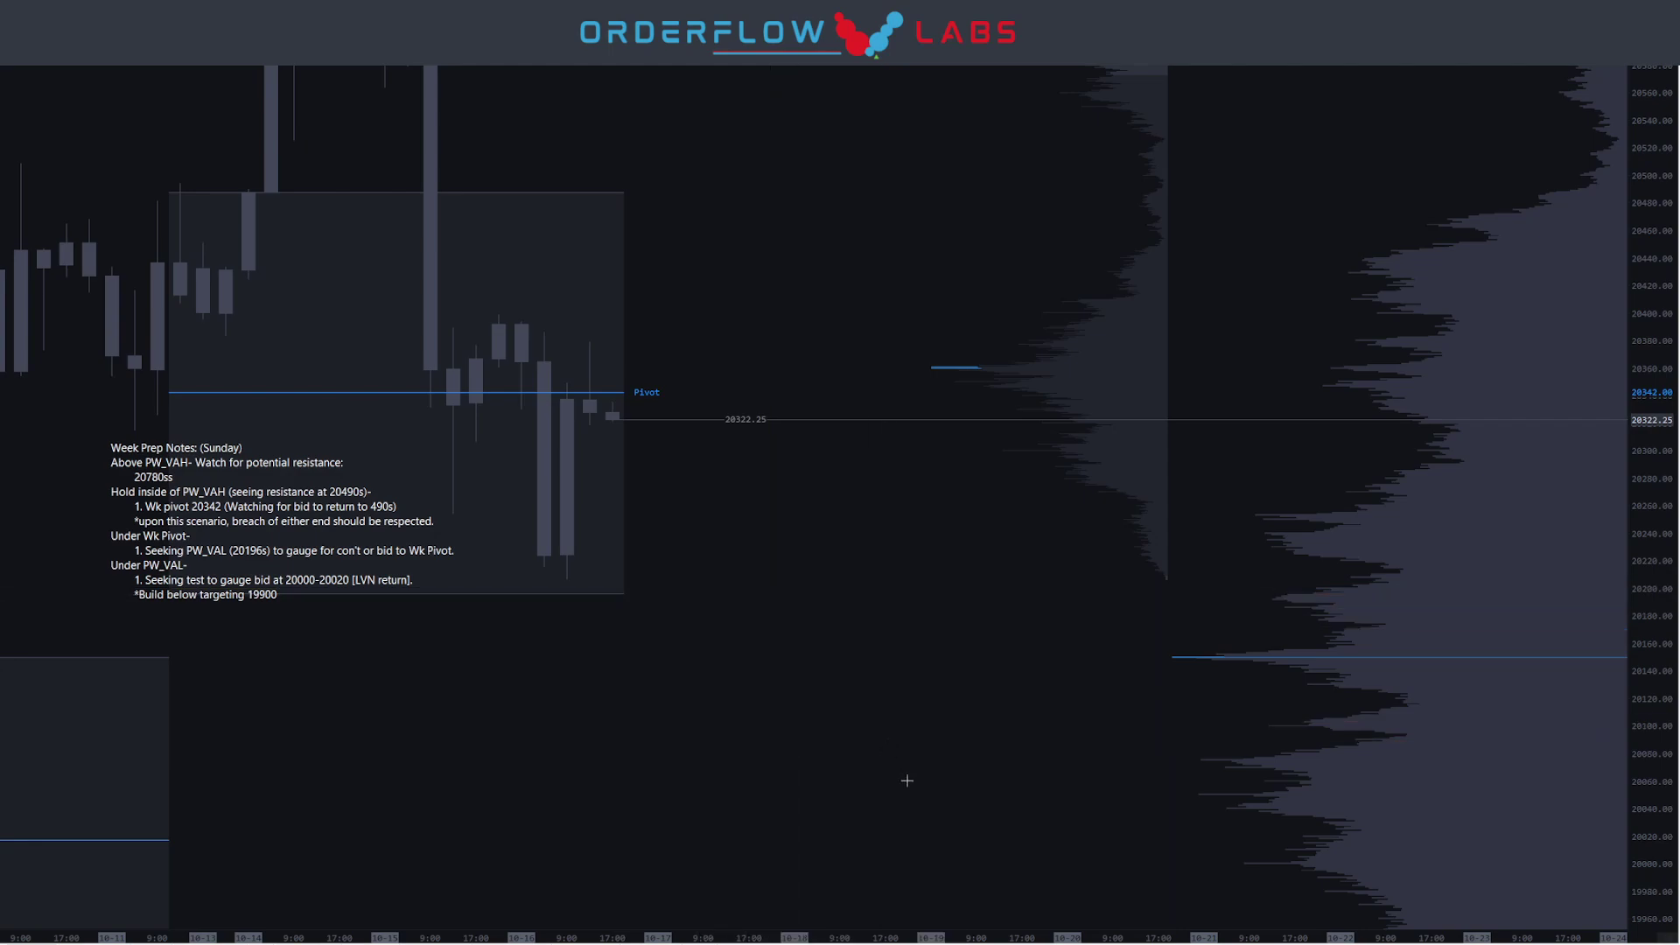
drag(1650, 807, 720, 601)
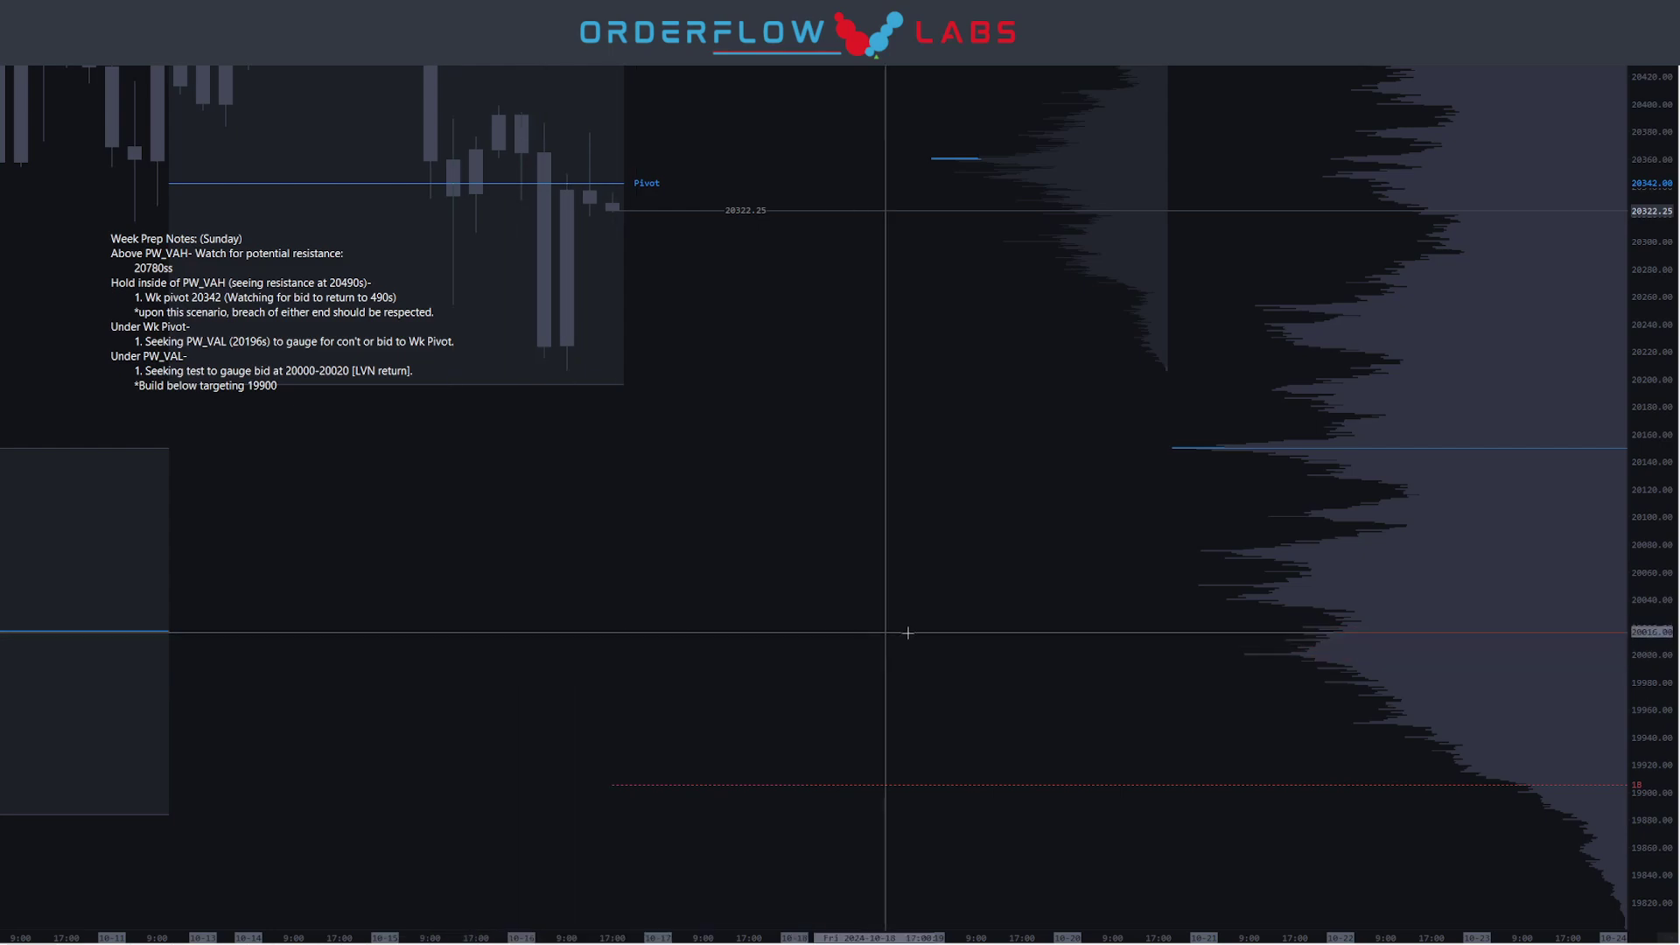
drag(1650, 513, 1645, 891)
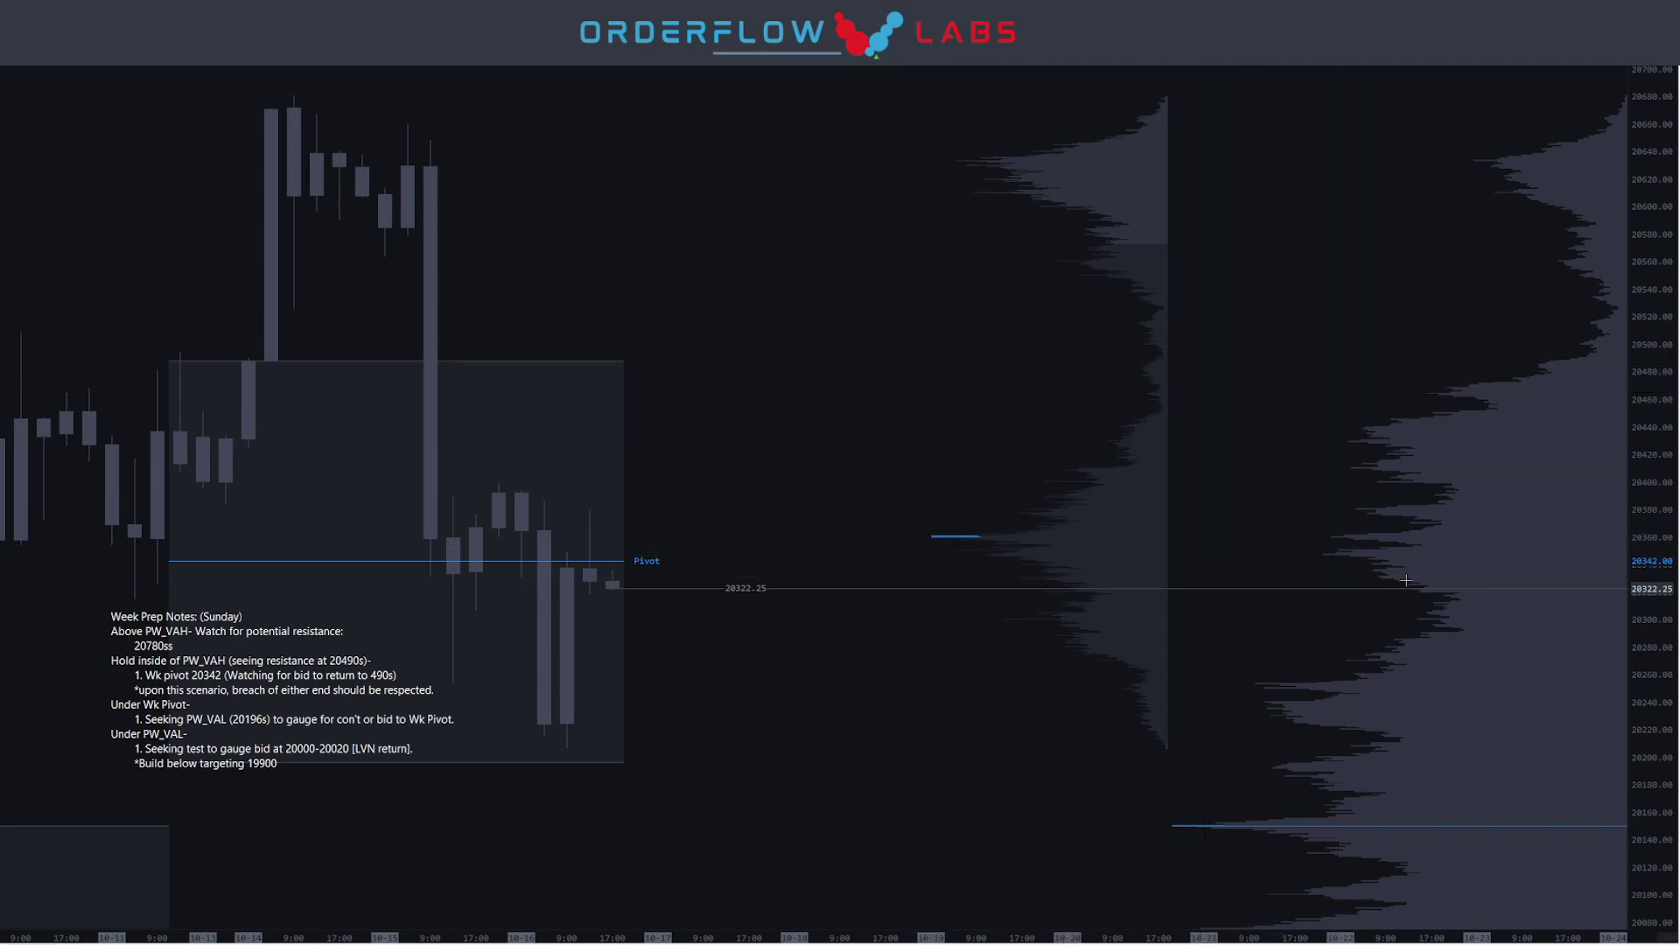
drag(1646, 768, 826, 625)
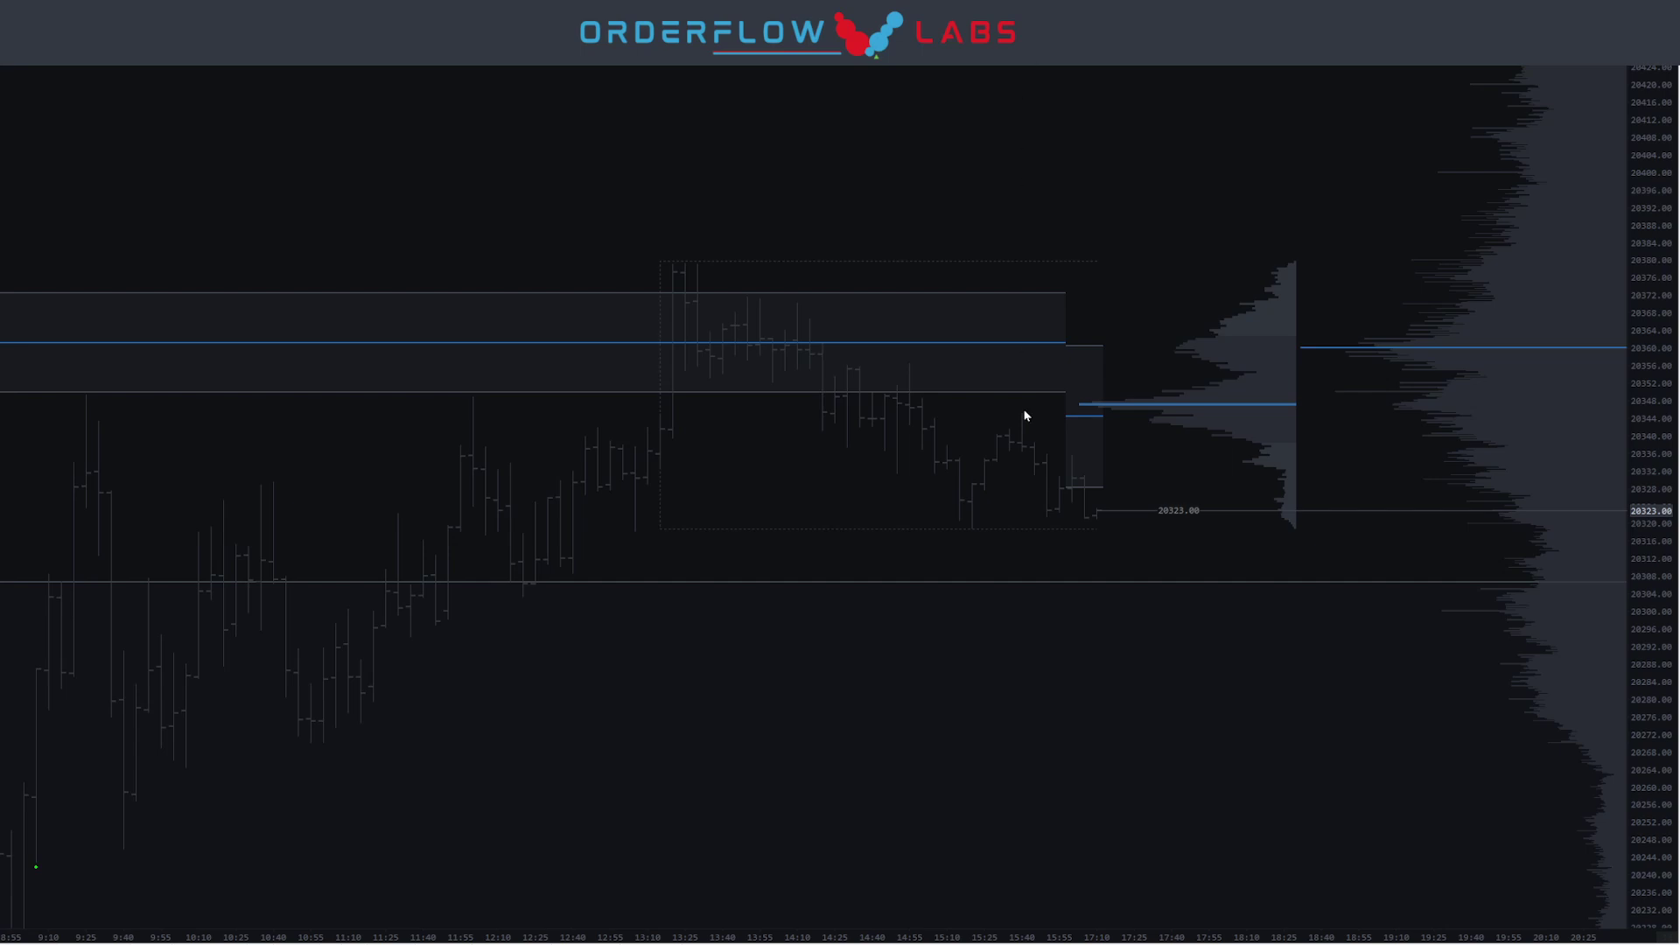
- Draw a volume profile range over the recent intraday bars, extending its right edge to session end
drag(1069, 757, 999, 765)
drag(809, 778, 811, 637)
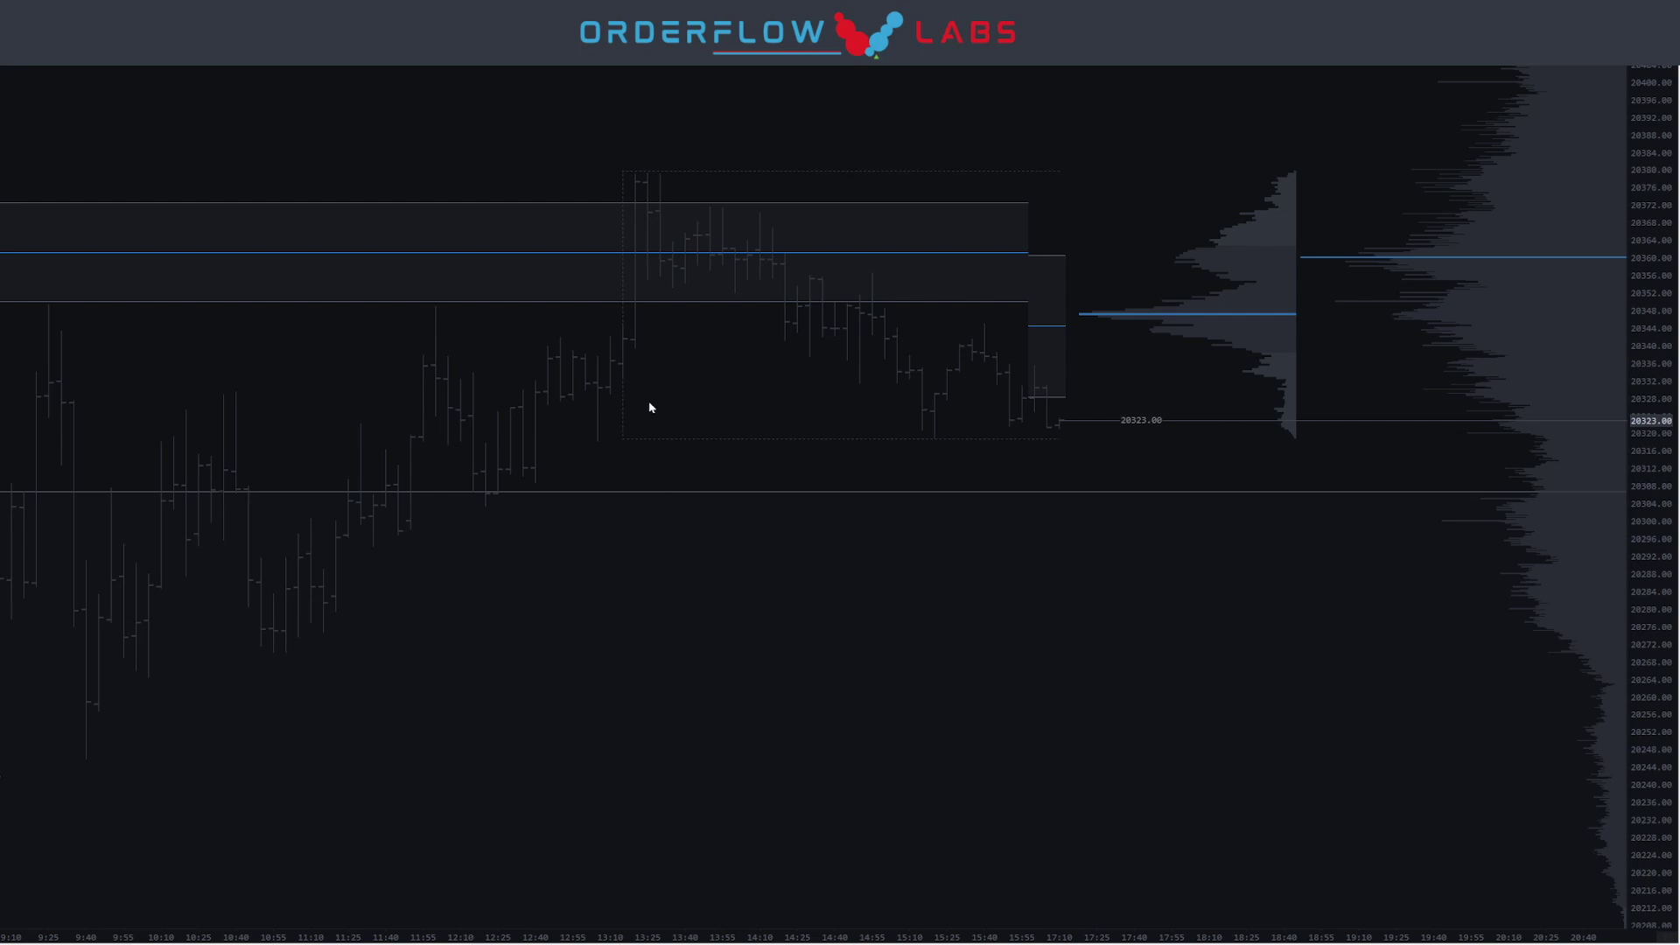
scroll(499, 679, down, 1)
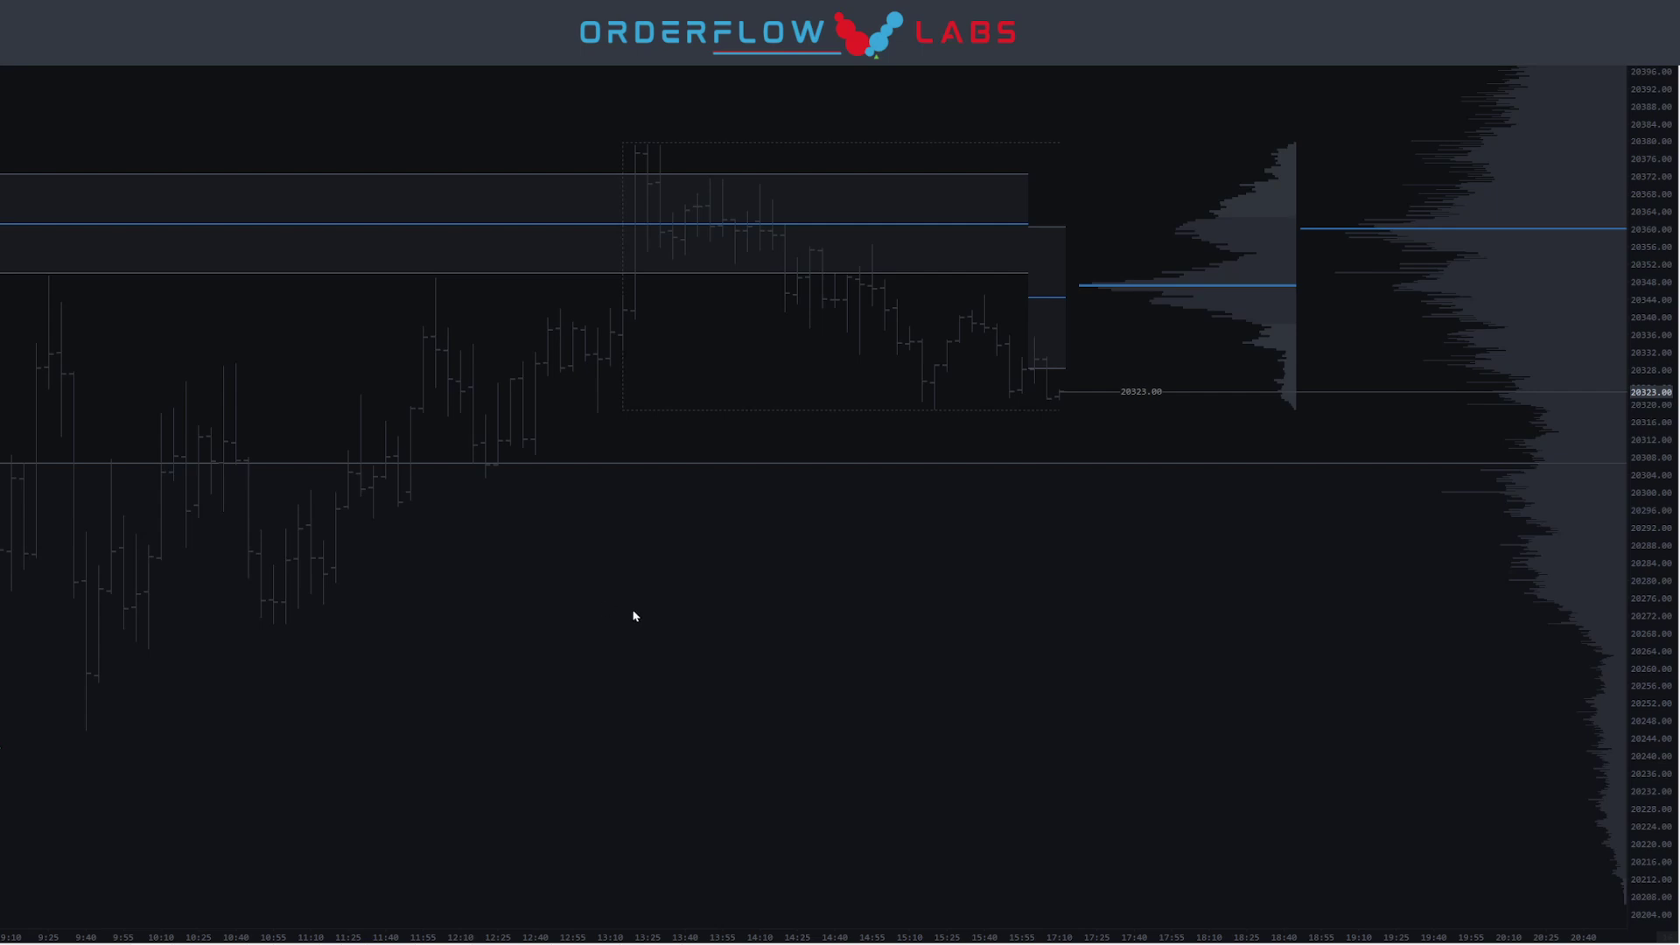
right_click(678, 630)
drag(709, 556, 663, 548)
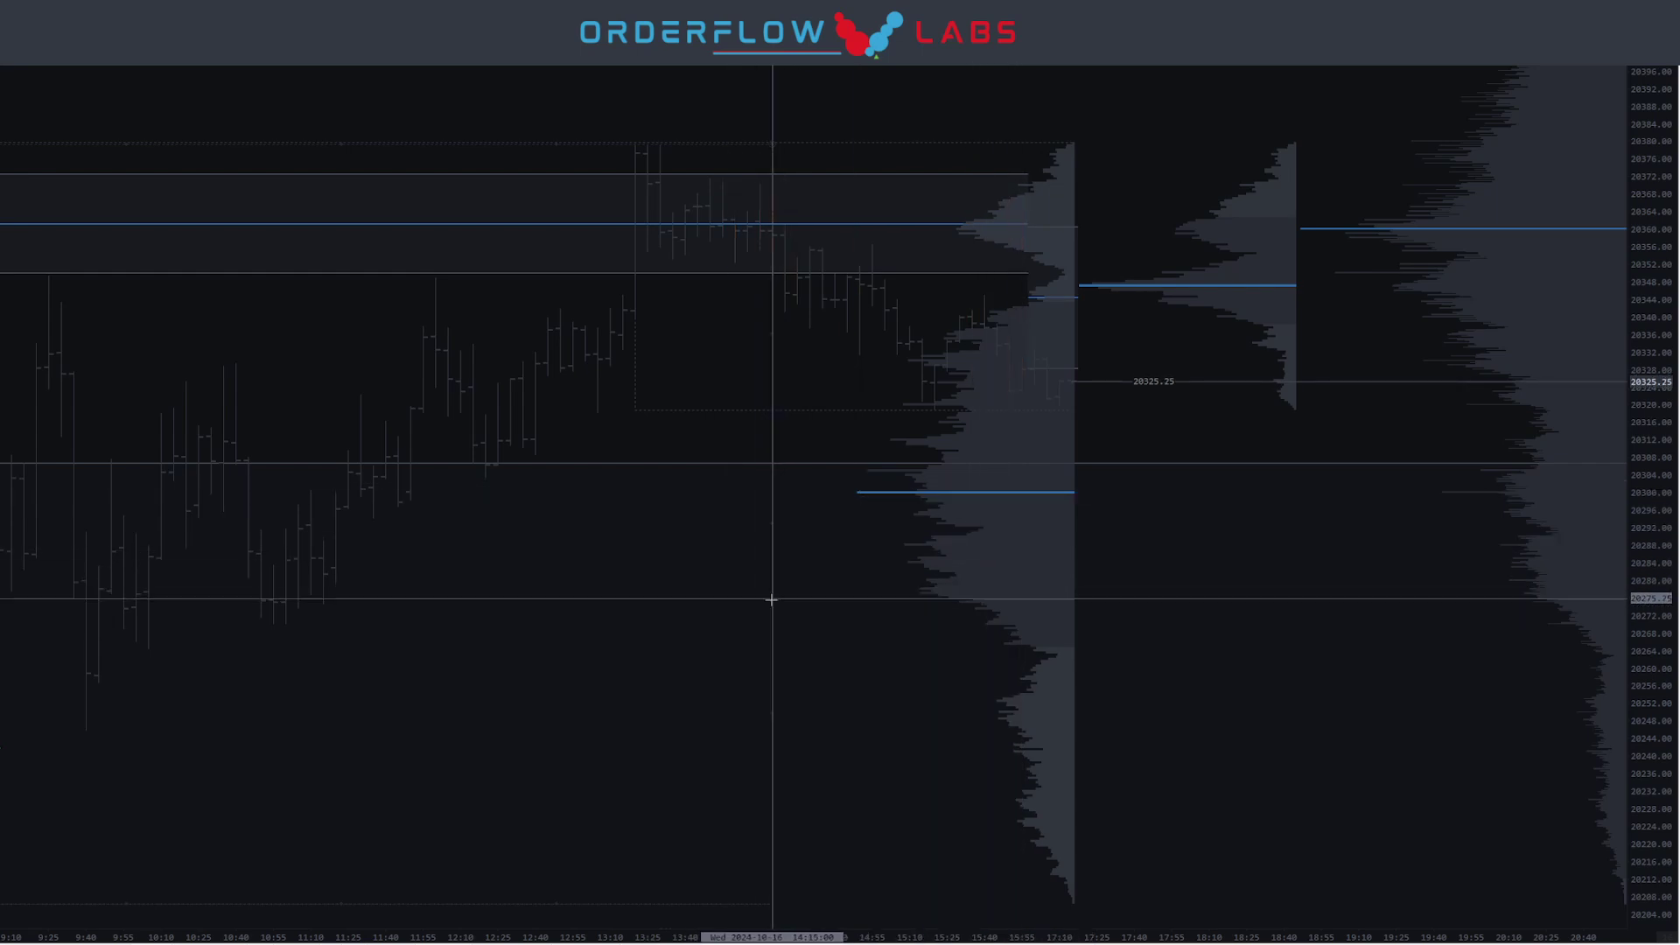
click(770, 601)
click(843, 635)
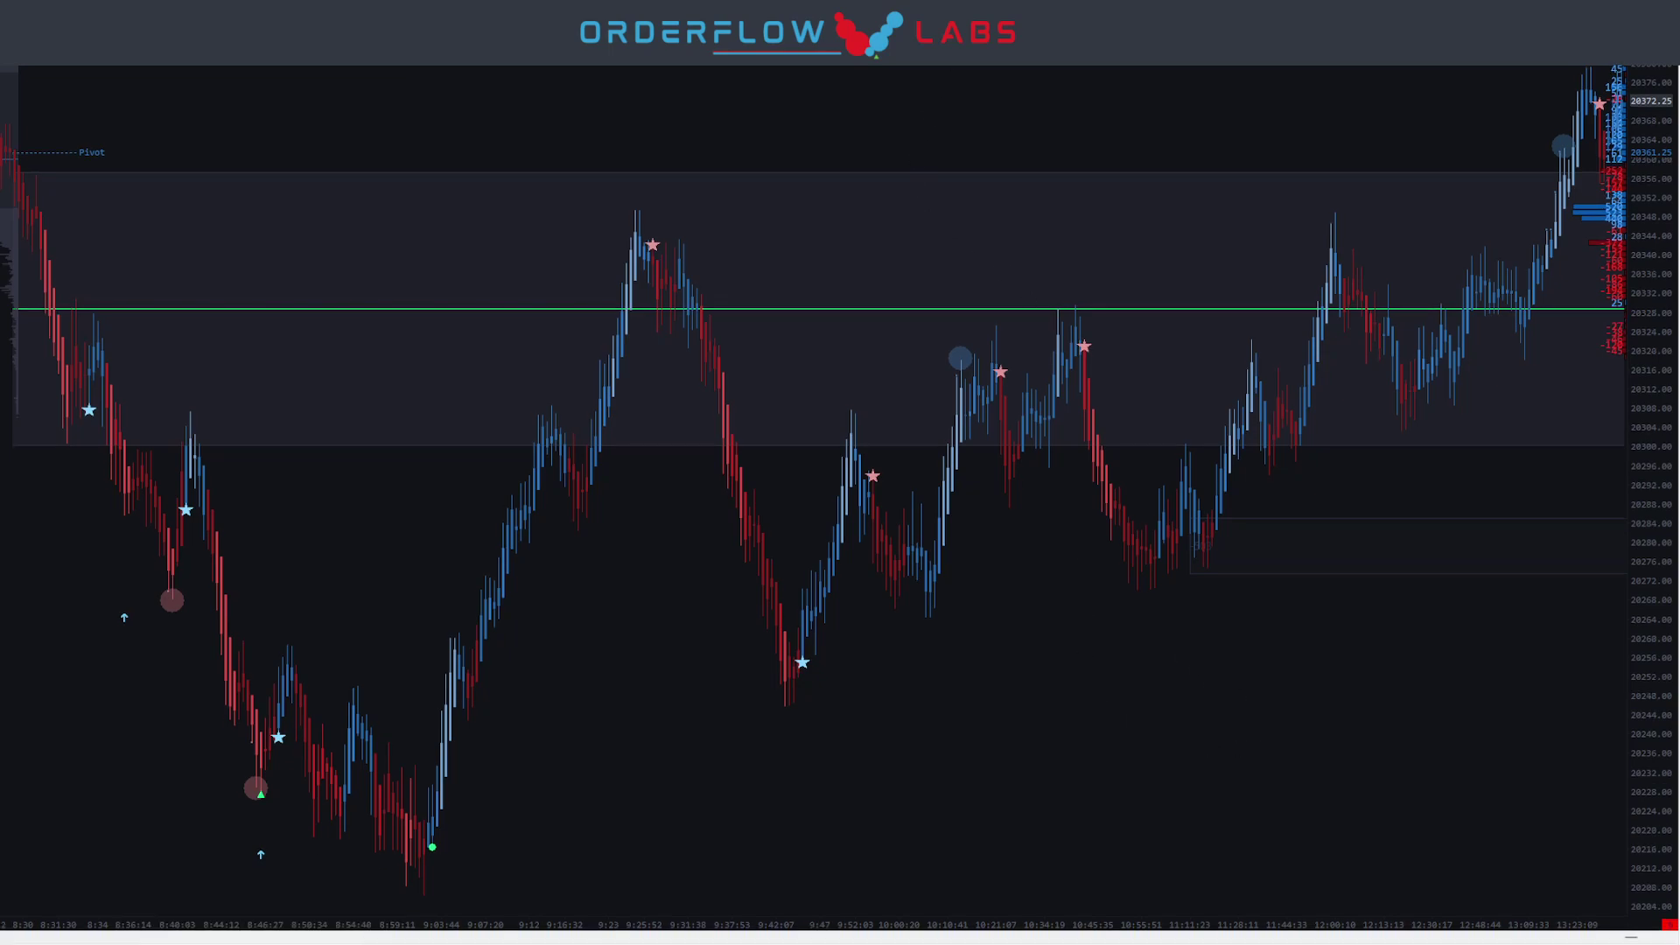
- Pan the delta-map execution chart to show the latest bars up to about 14:39
drag(1149, 626, 963, 615)
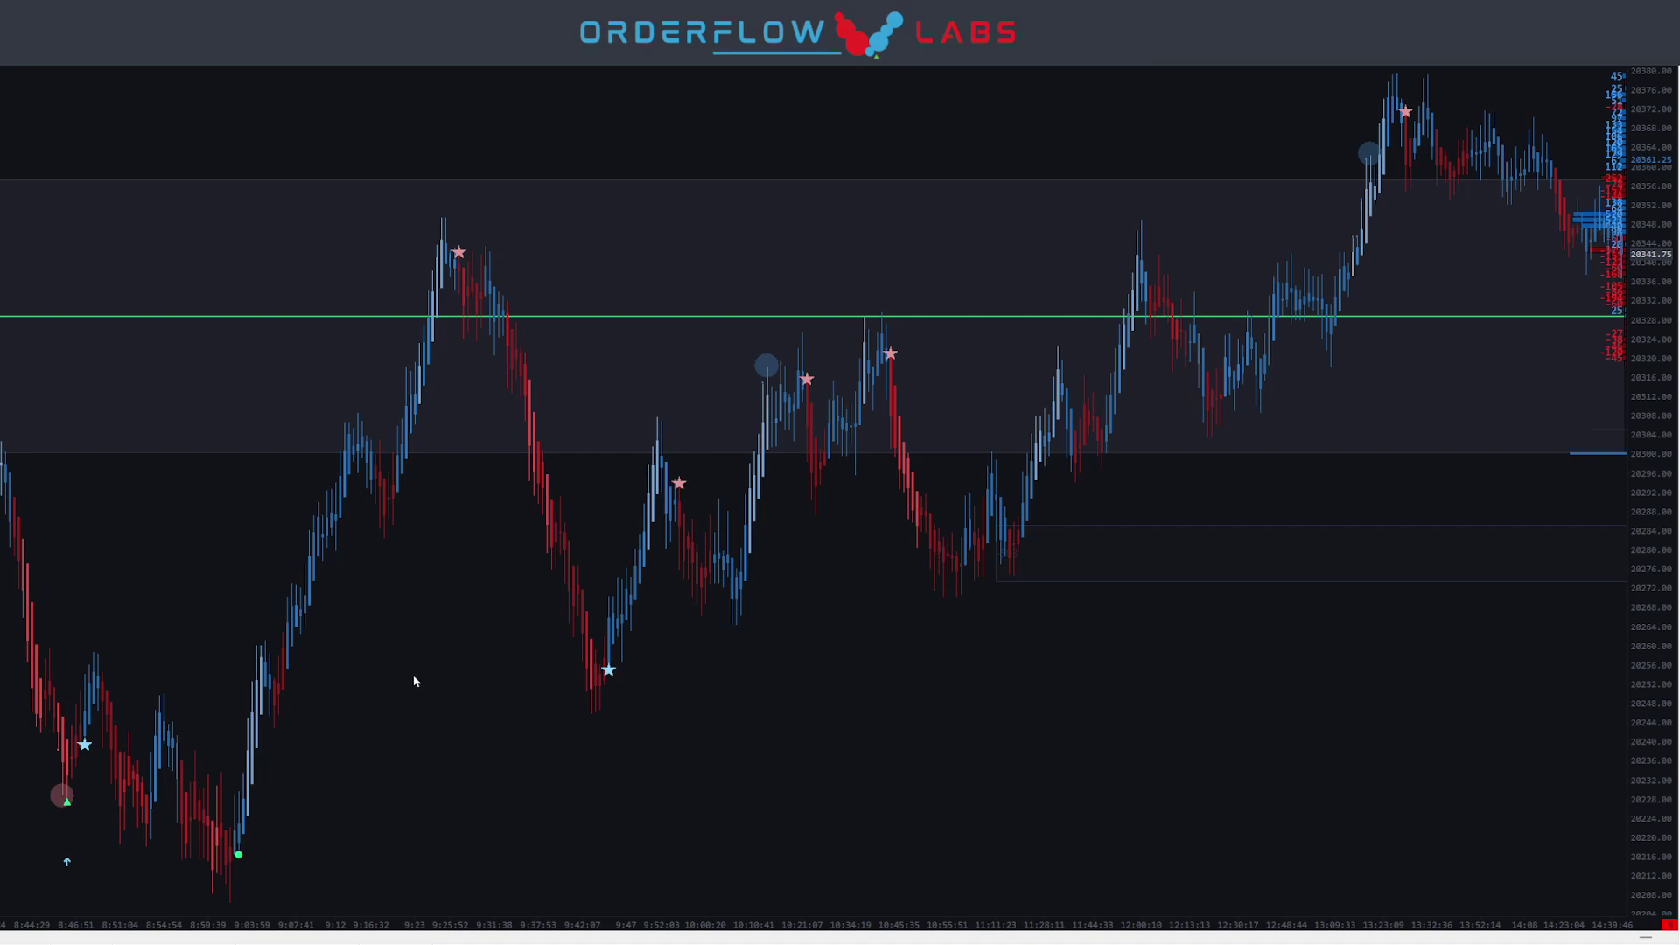
right_click(130, 581)
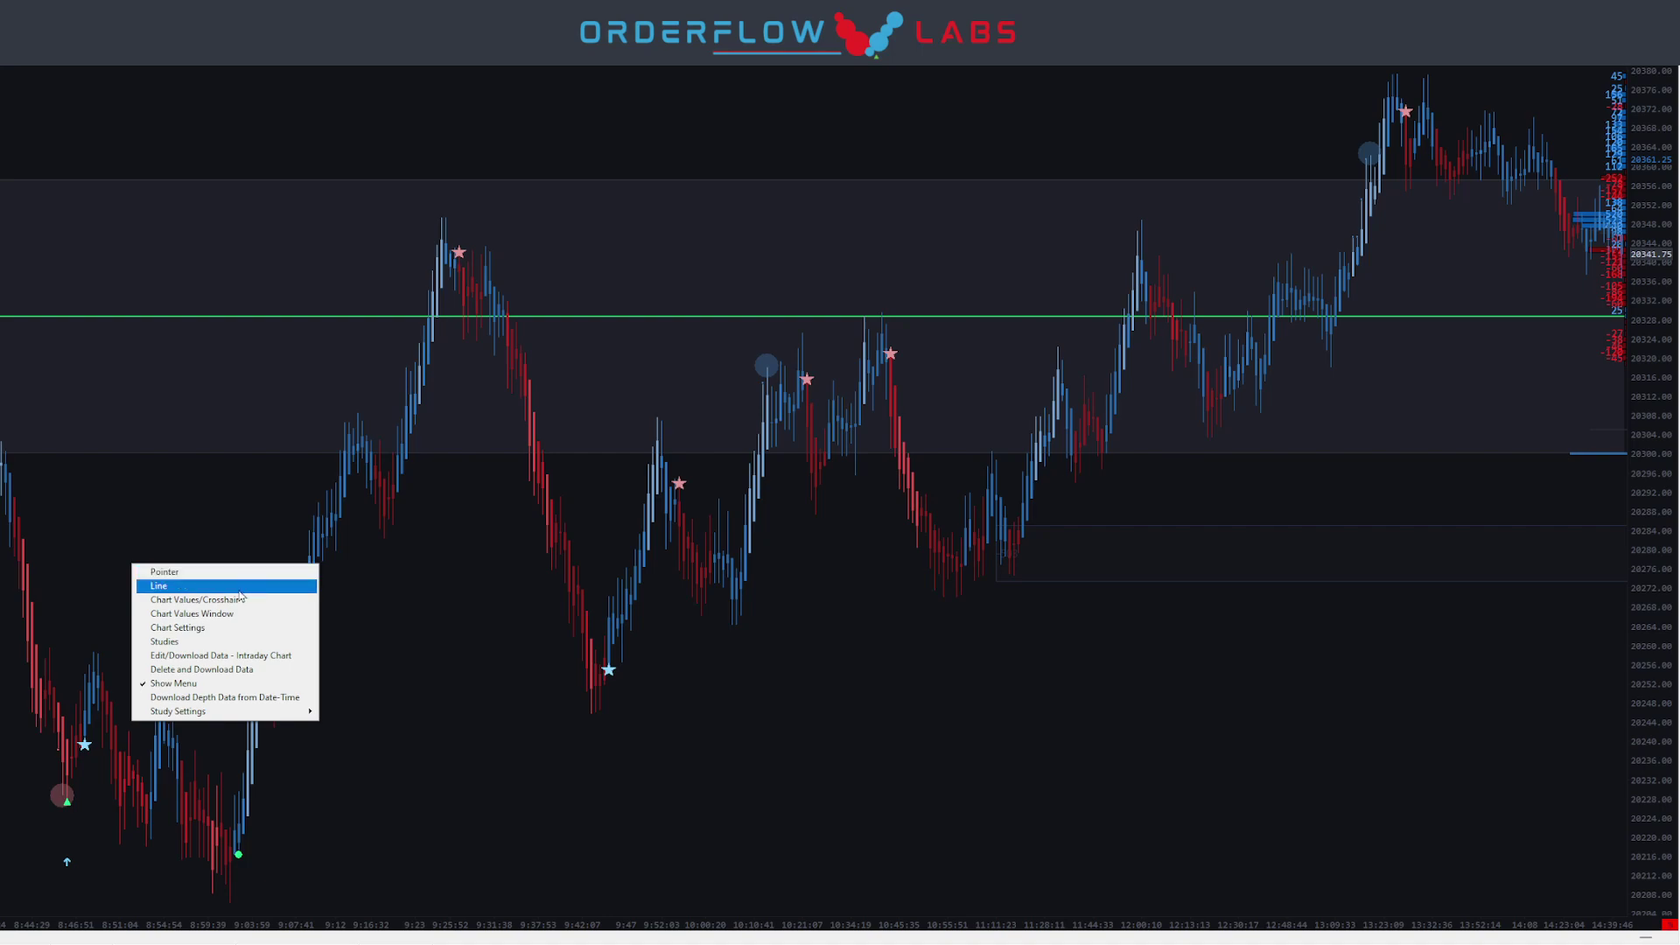
click(175, 591)
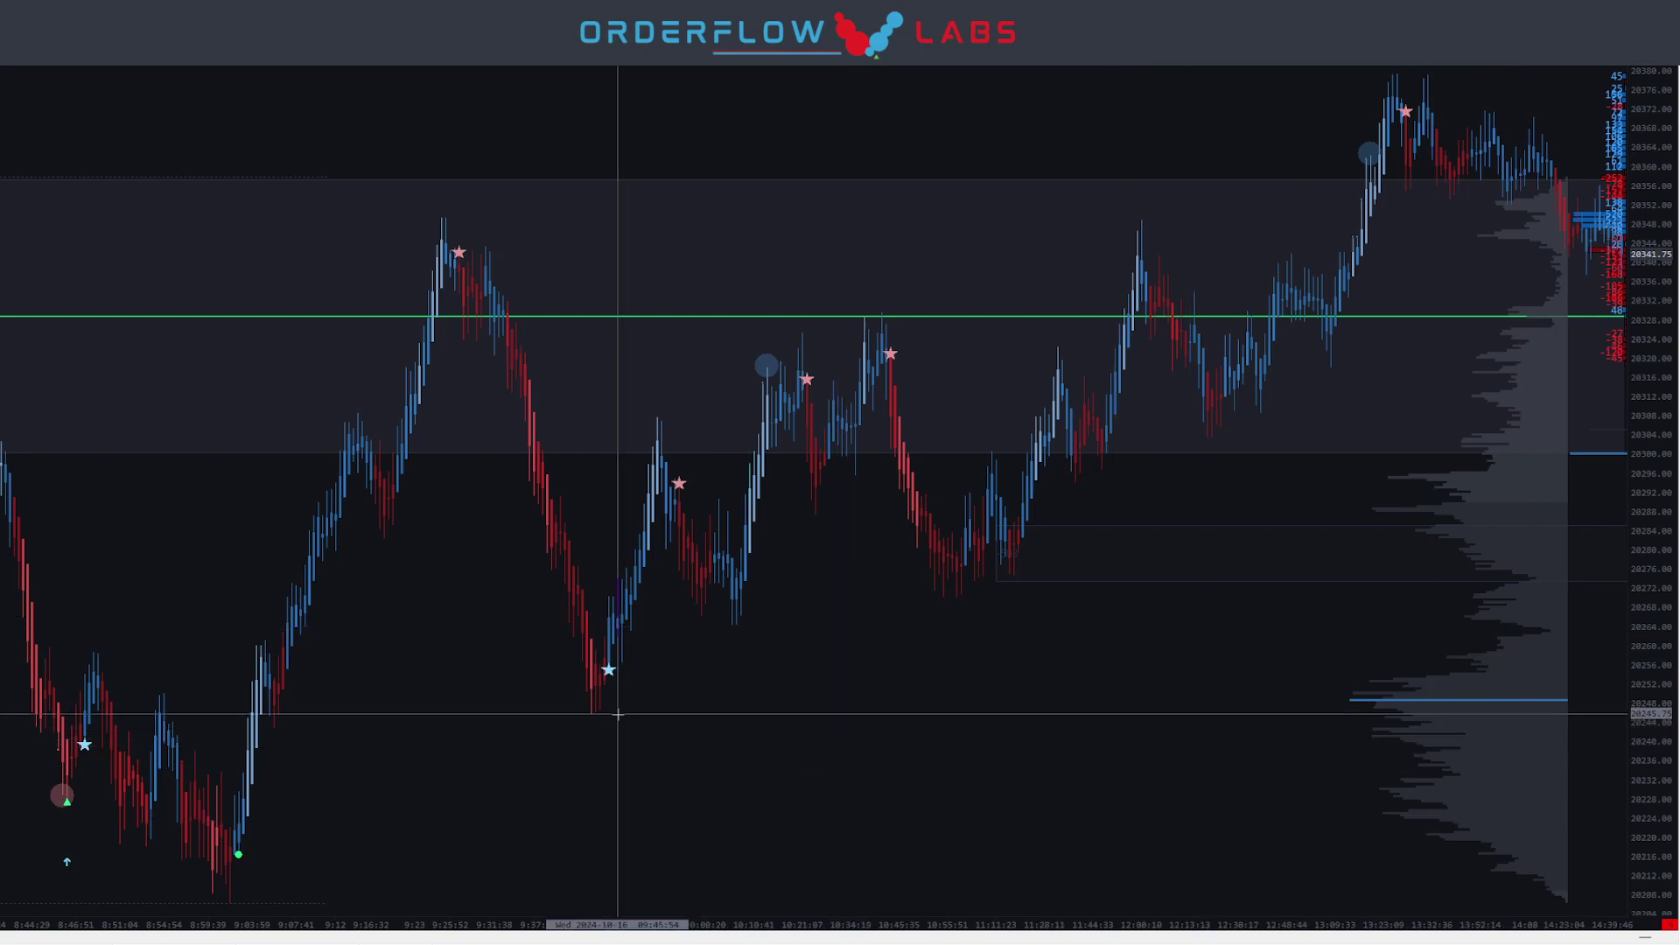
drag(313, 567, 400, 600)
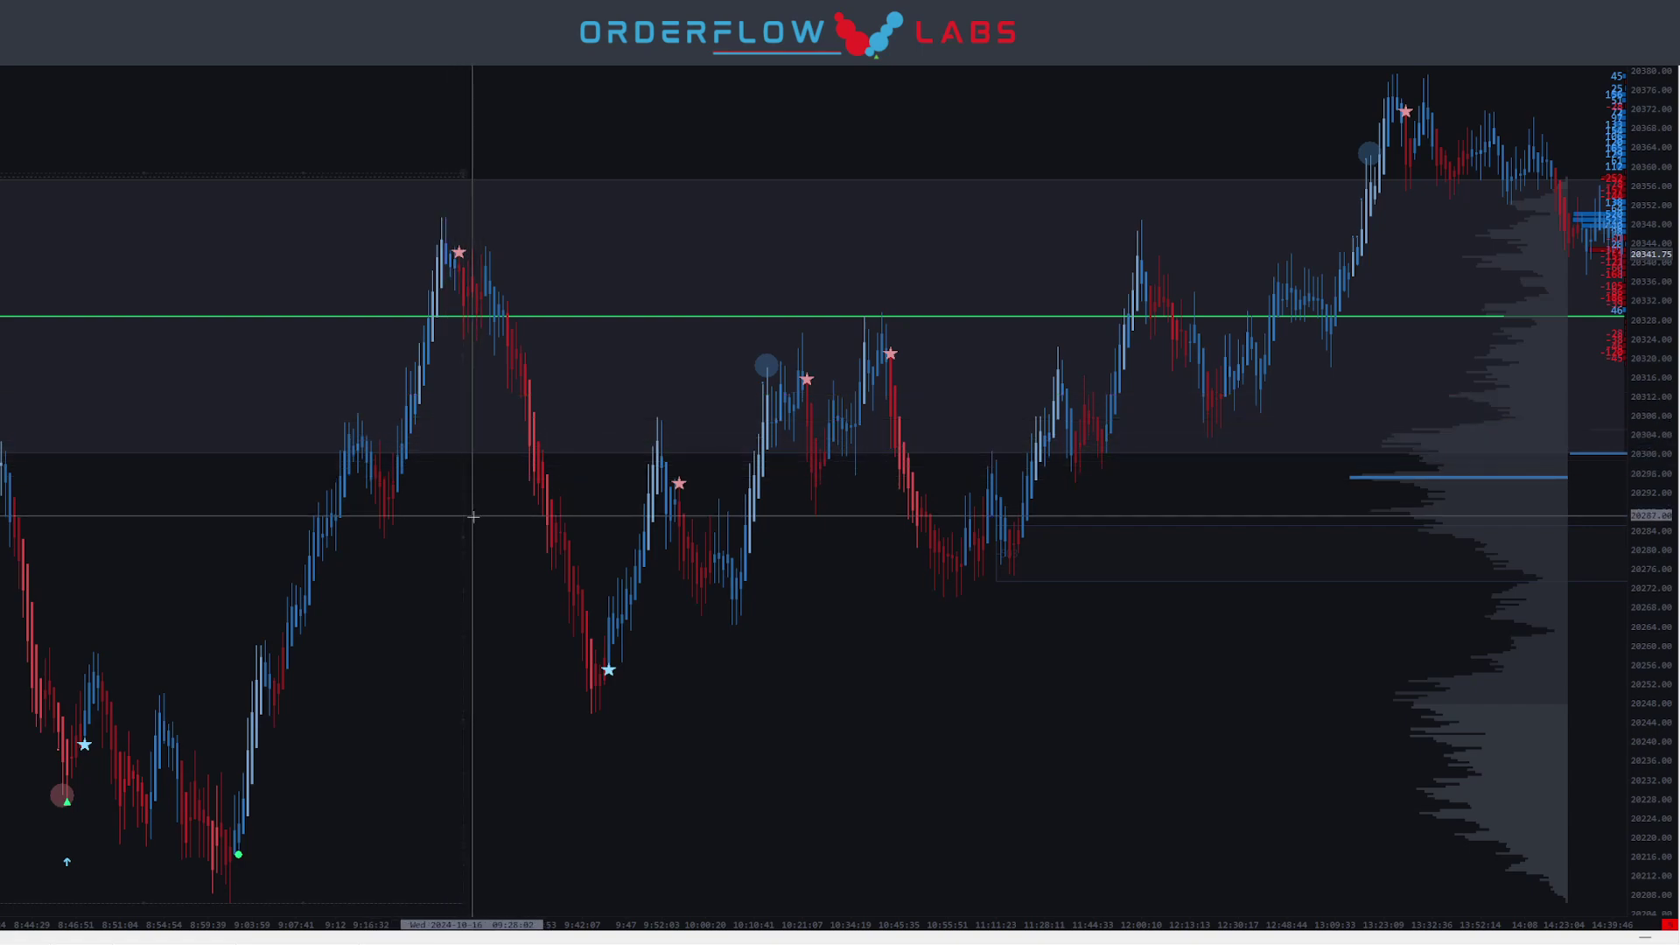
click(465, 561)
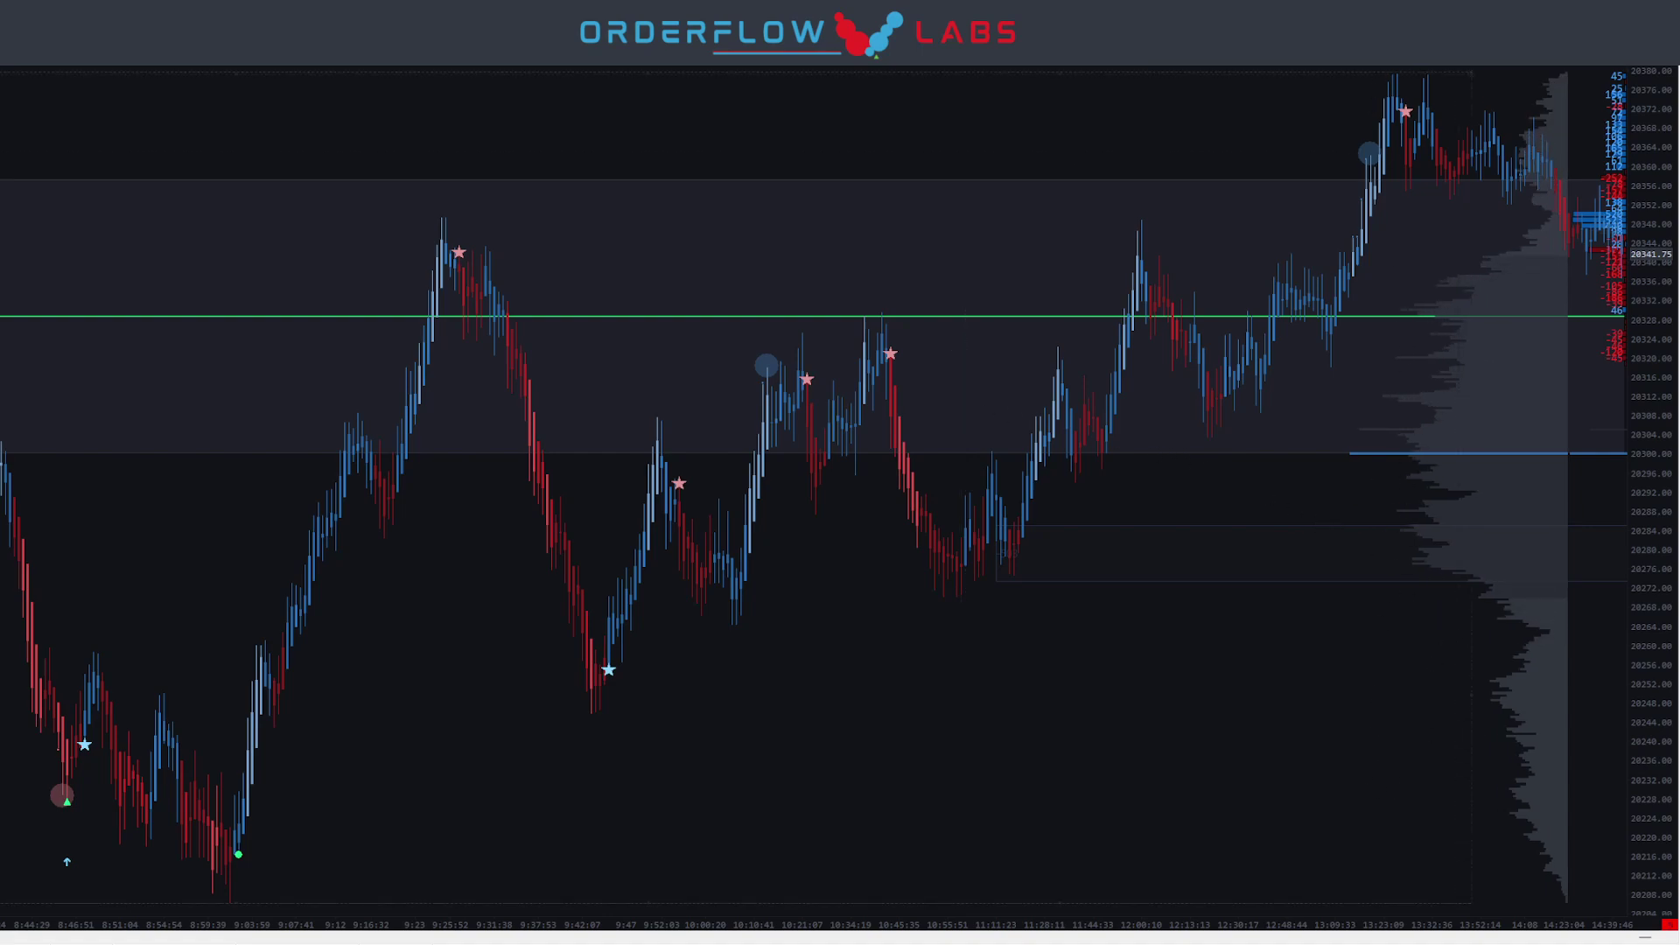
- Scroll the week-prep chart right and switch its readout back to the crosshair
scroll(787, 67, right, 10)
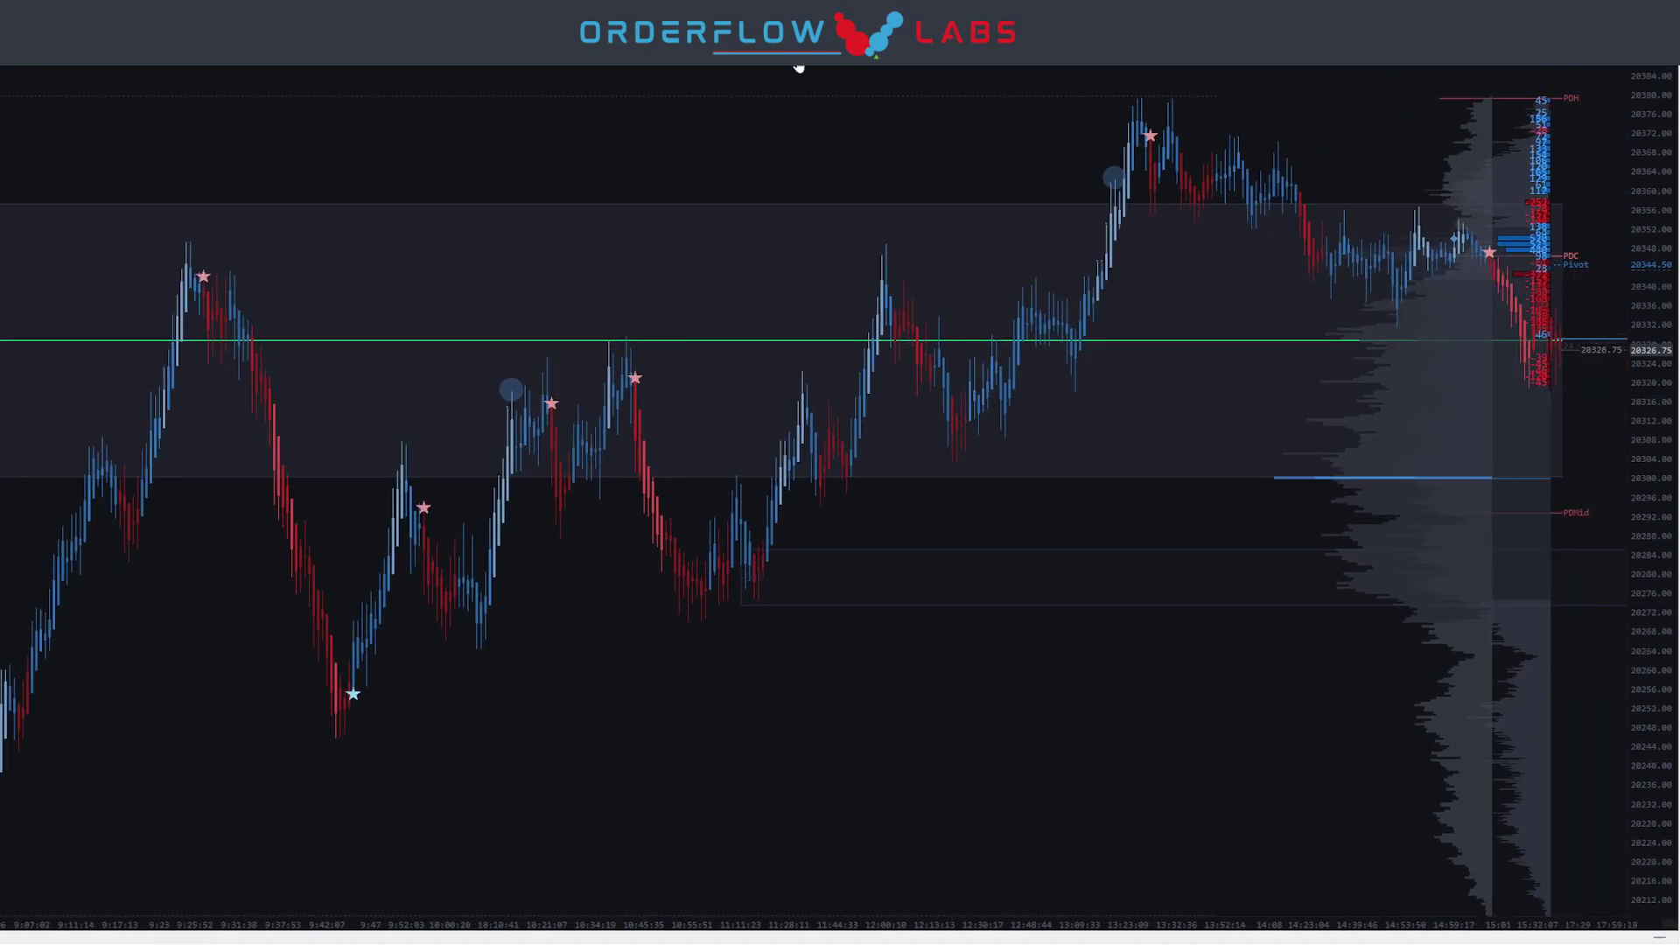
scroll(1041, 93, right, 5)
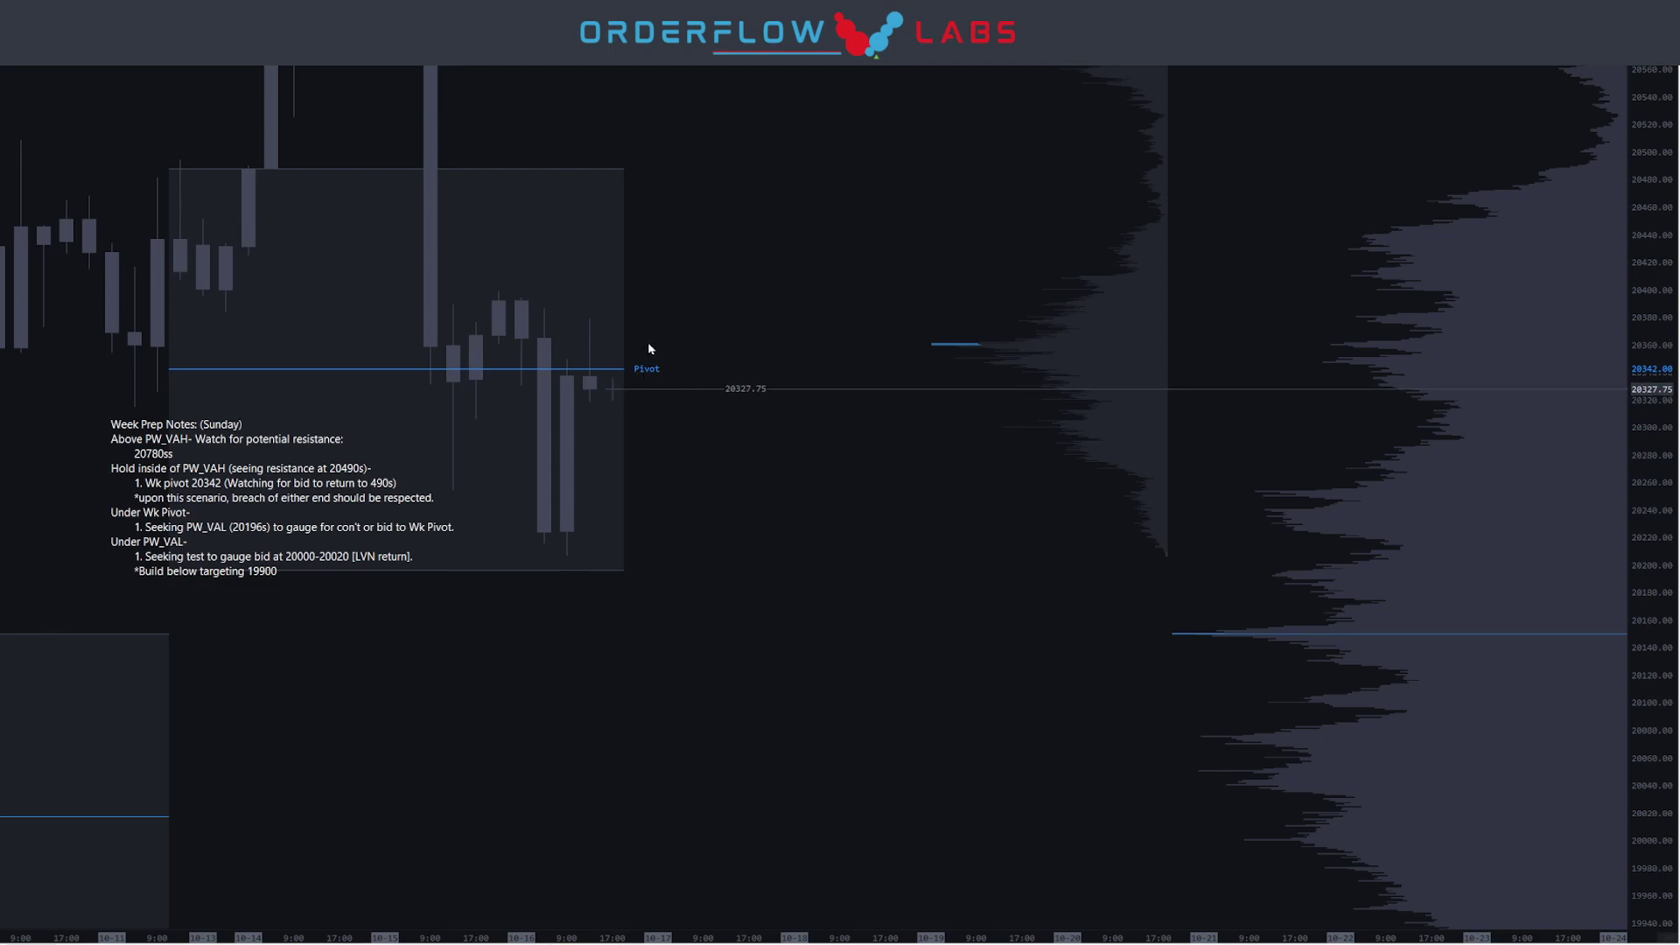
right_click(861, 781)
click(896, 795)
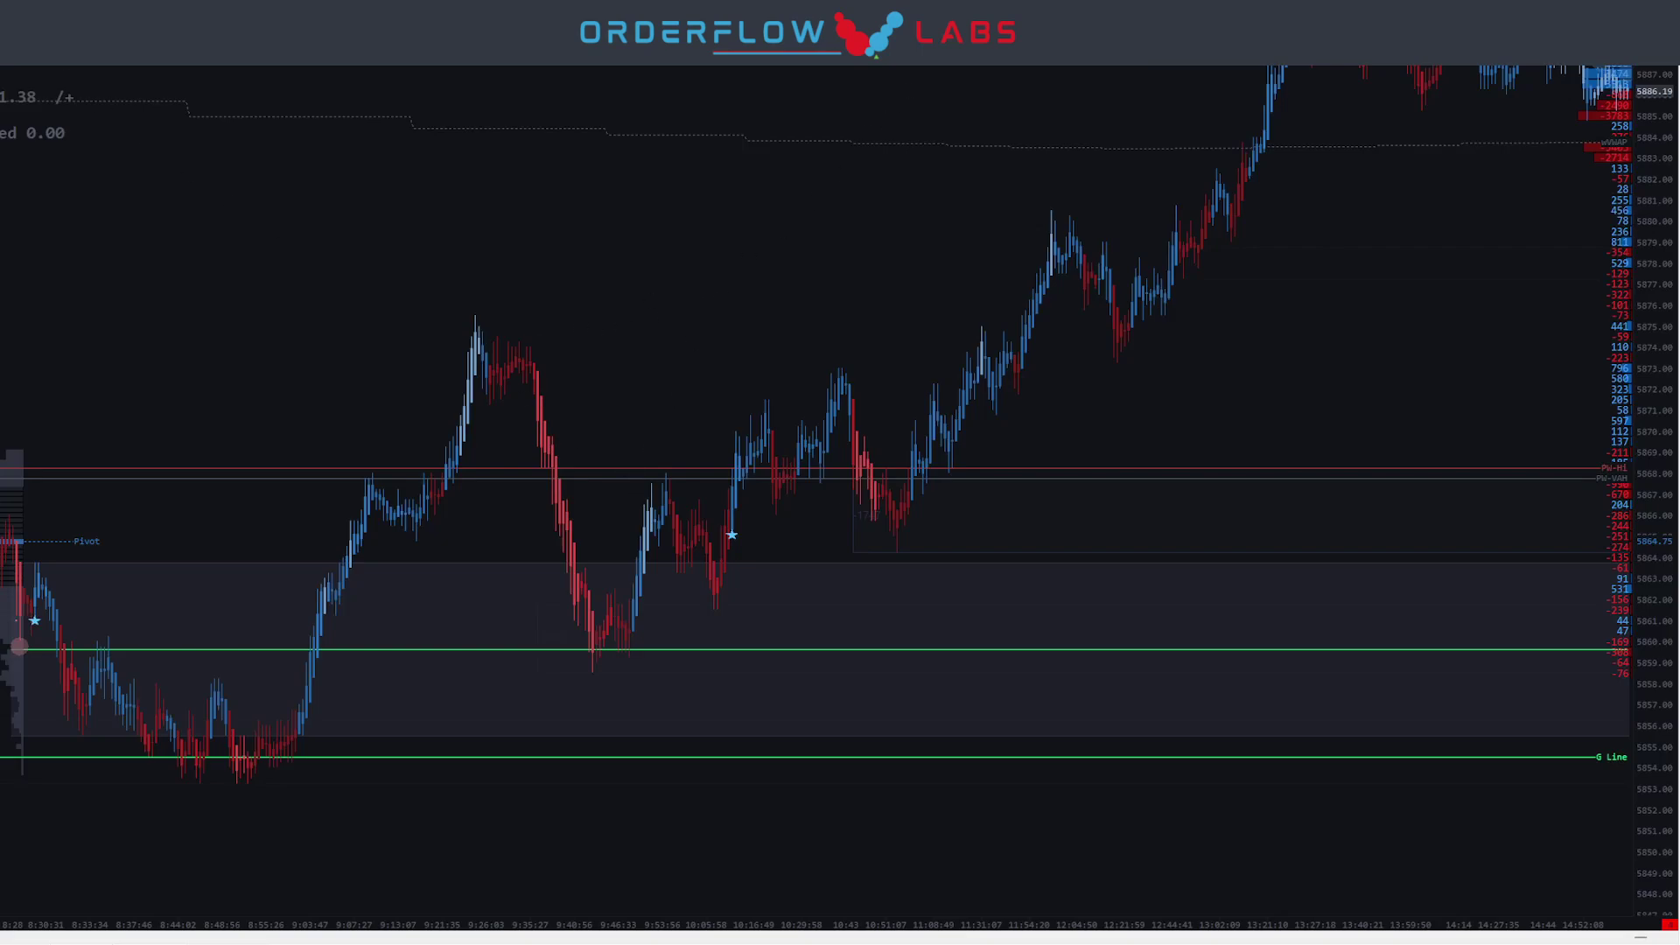
- Enable the crosshair price readout on the ES chart, pan back to the earlier morning bars, and re-enable it after redraw
scroll(746, 297, down, 5)
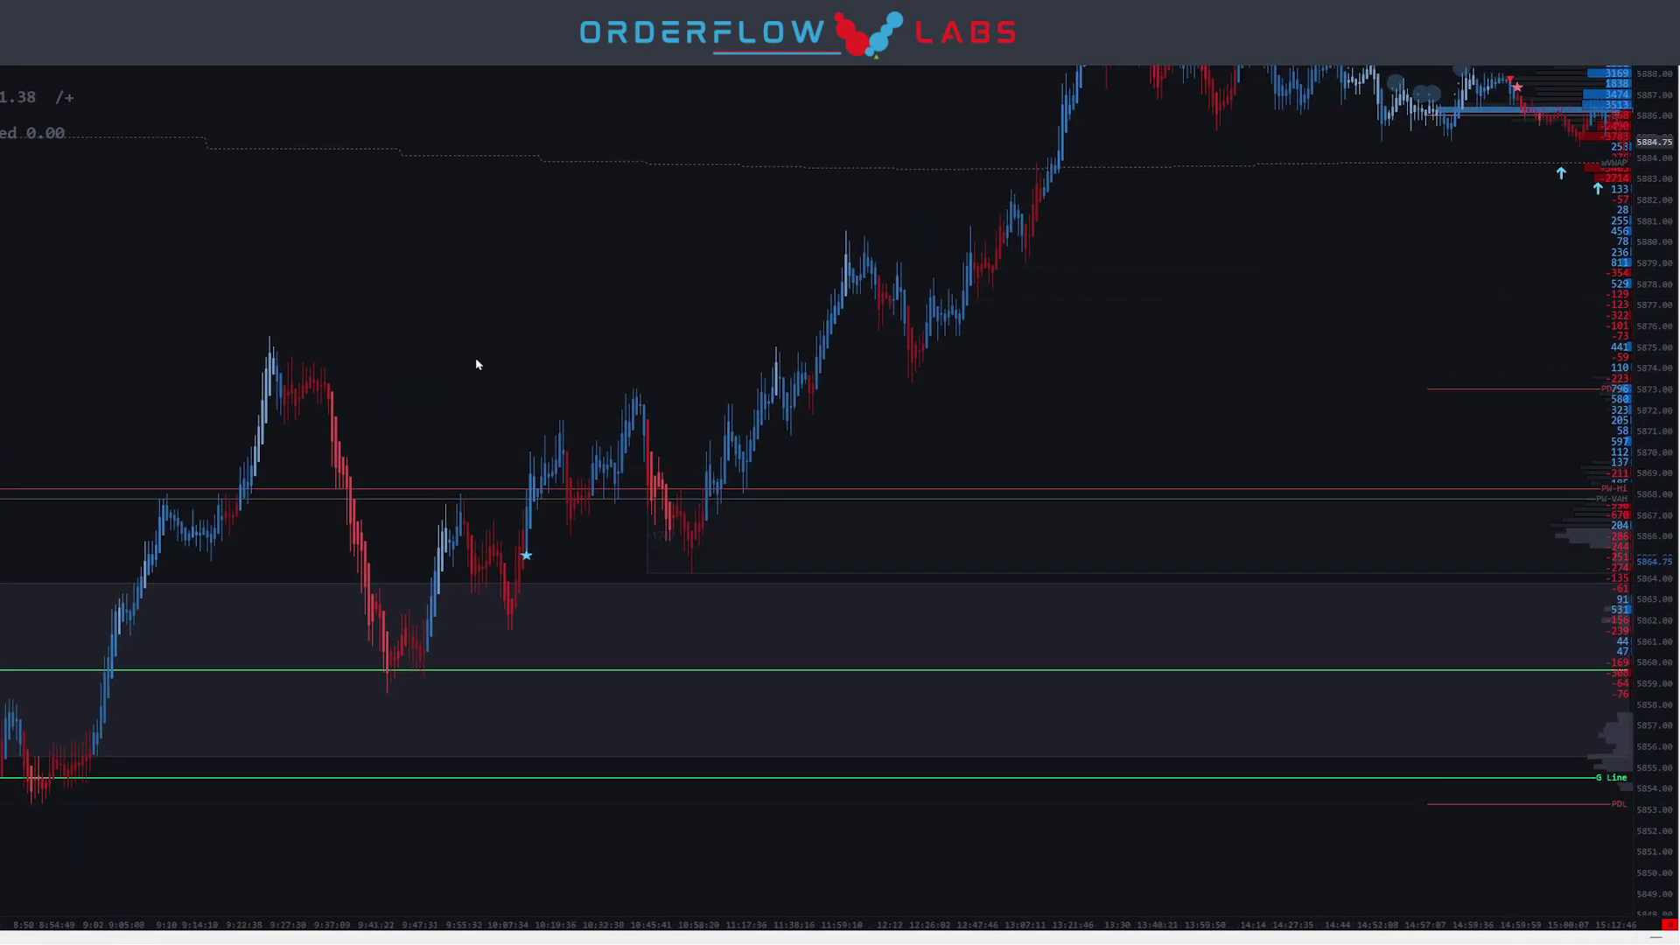
right_click(75, 293)
click(131, 330)
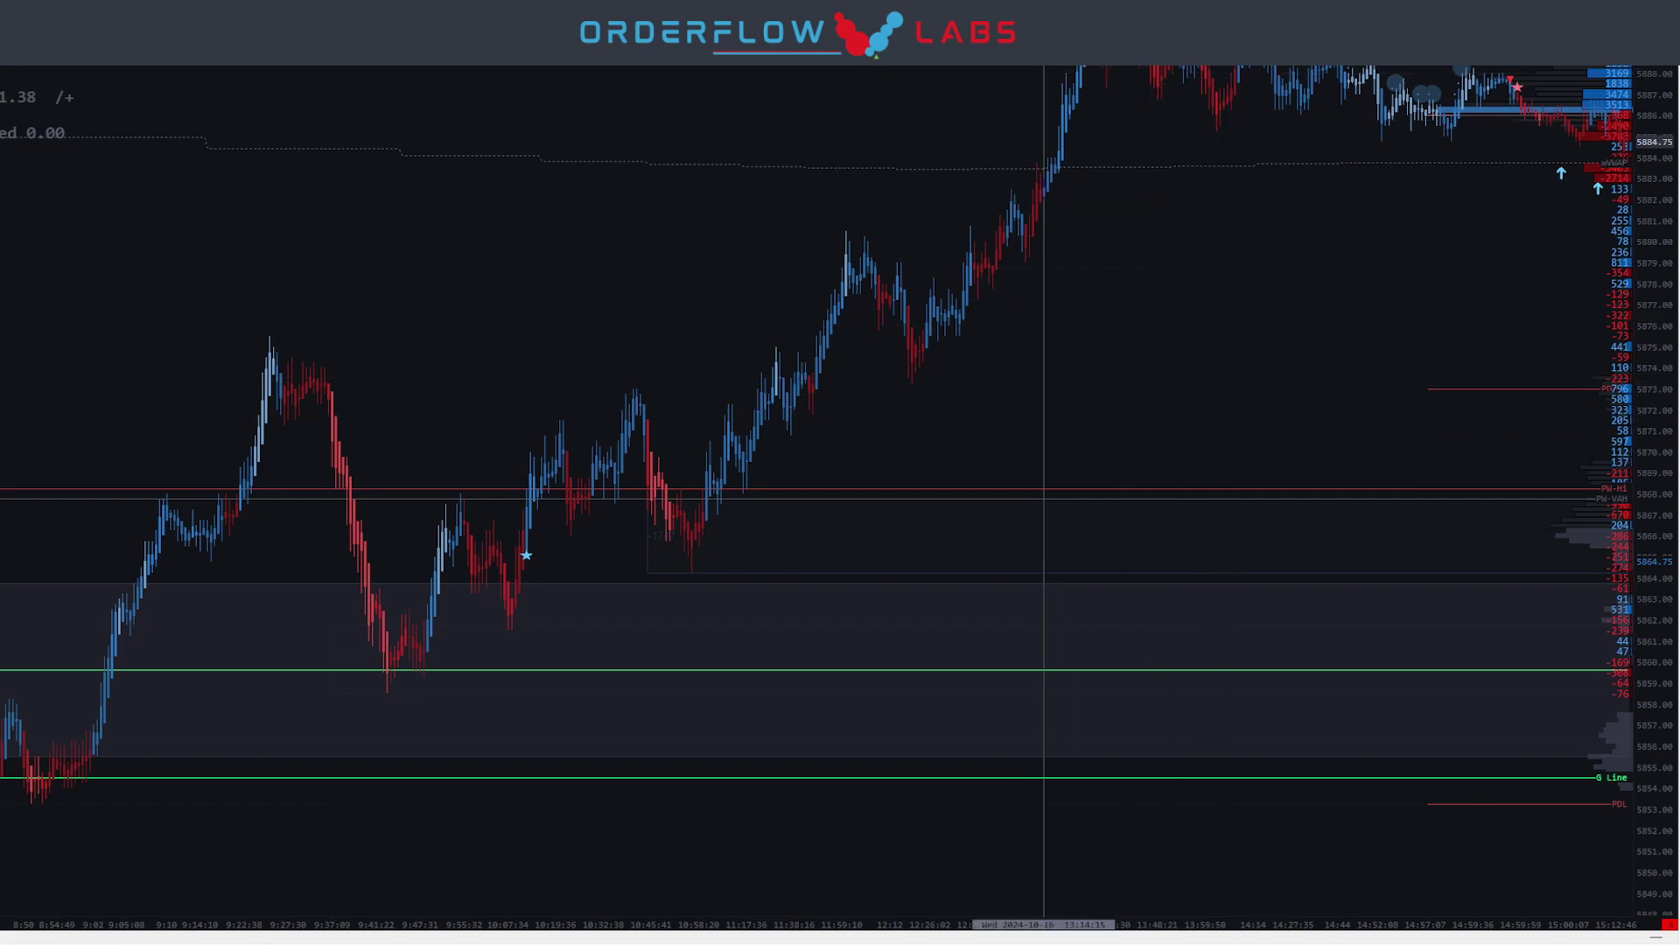
drag(554, 240, 707, 257)
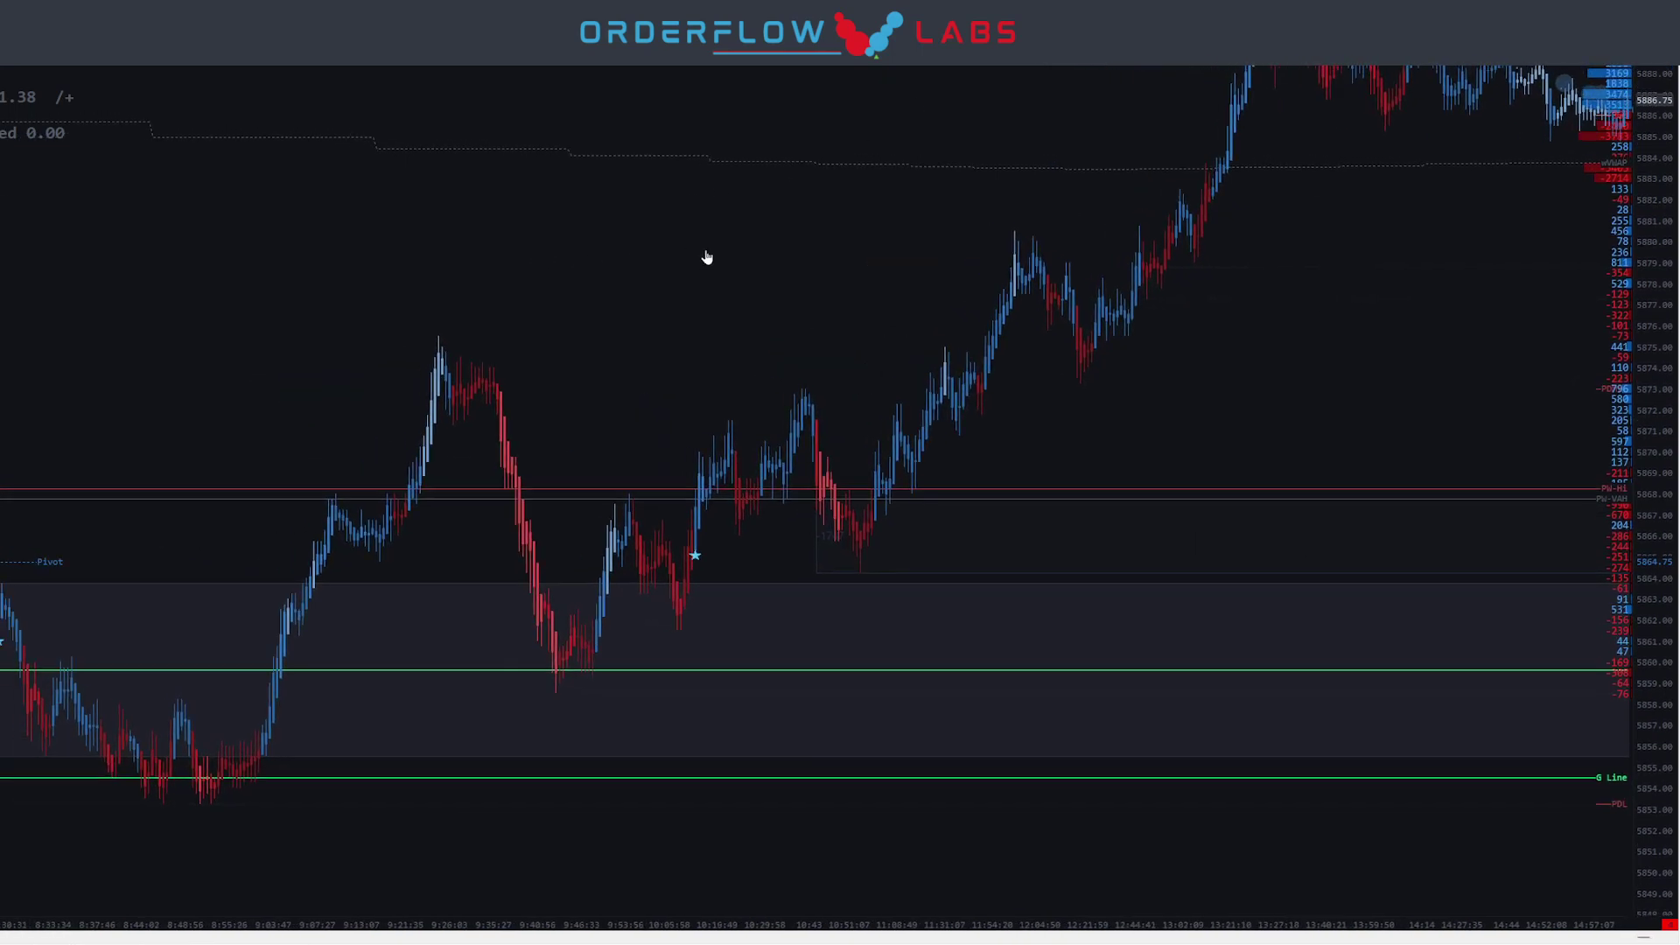
right_click(847, 274)
click(884, 298)
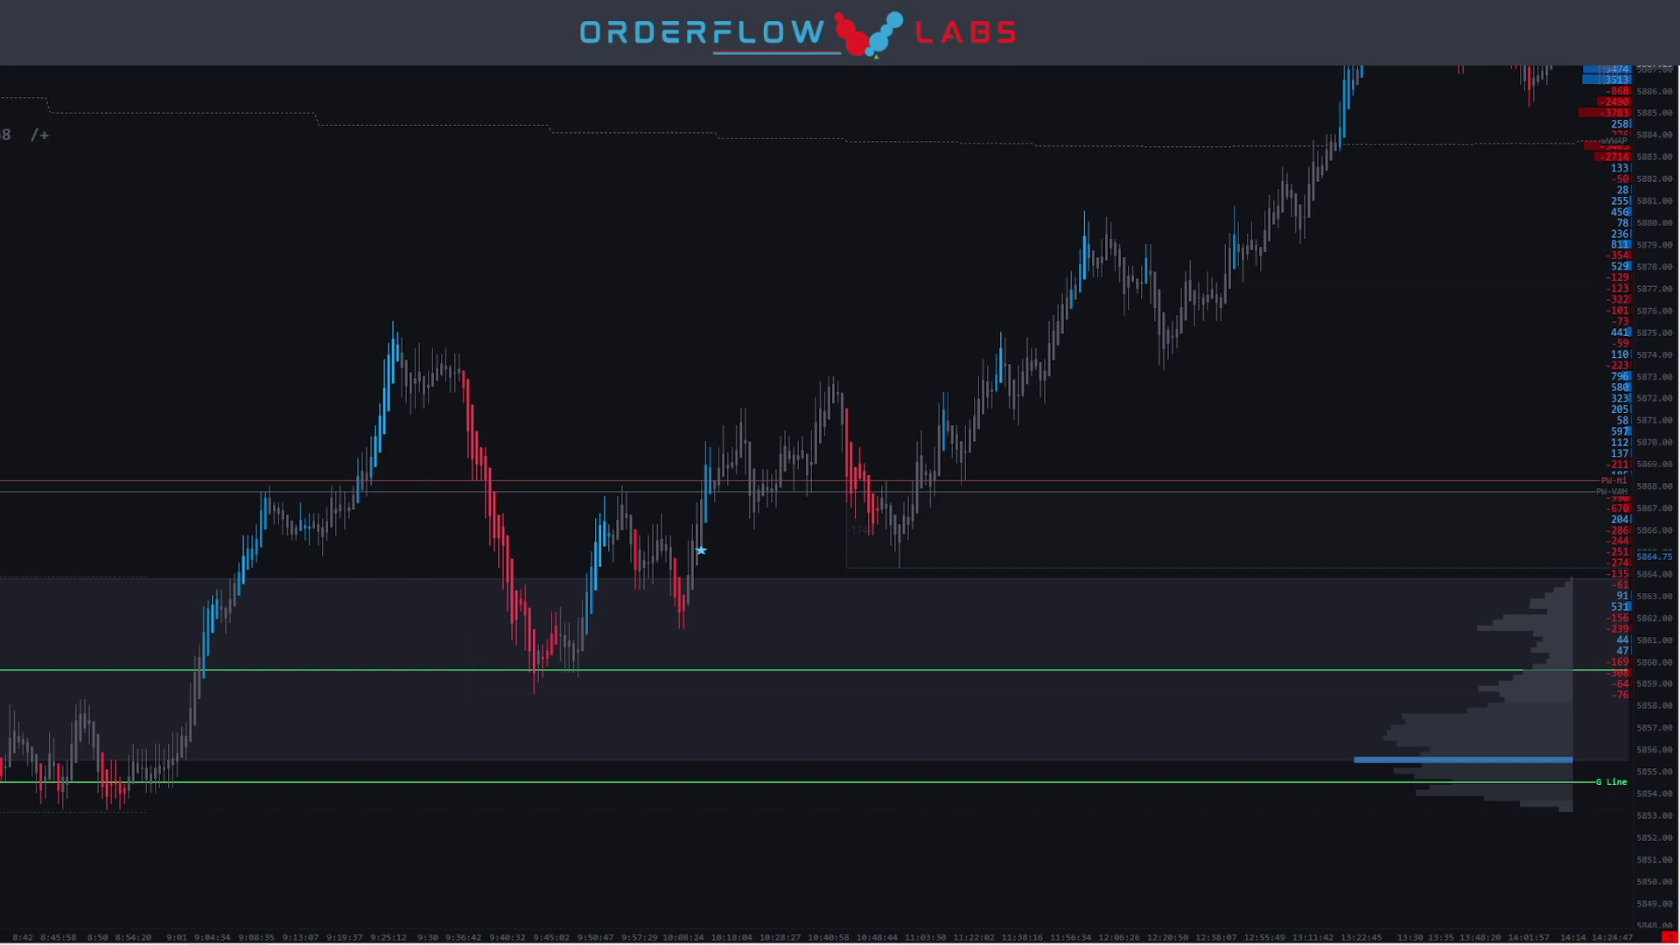
drag(898, 210, 858, 224)
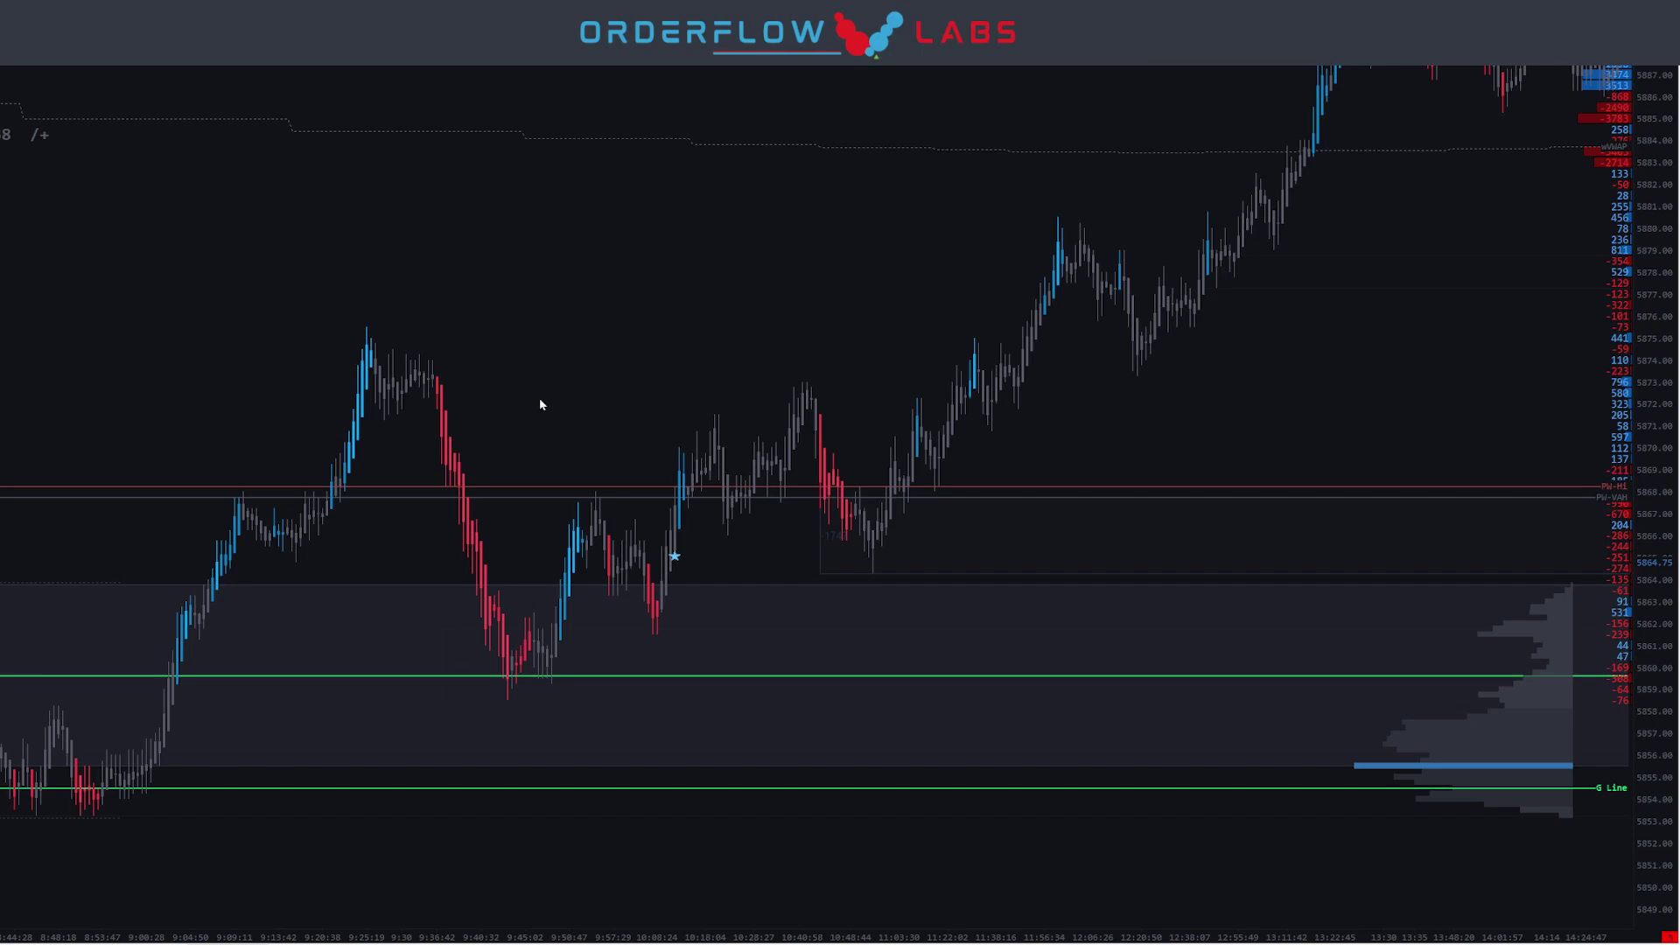
right_click(616, 224)
click(595, 286)
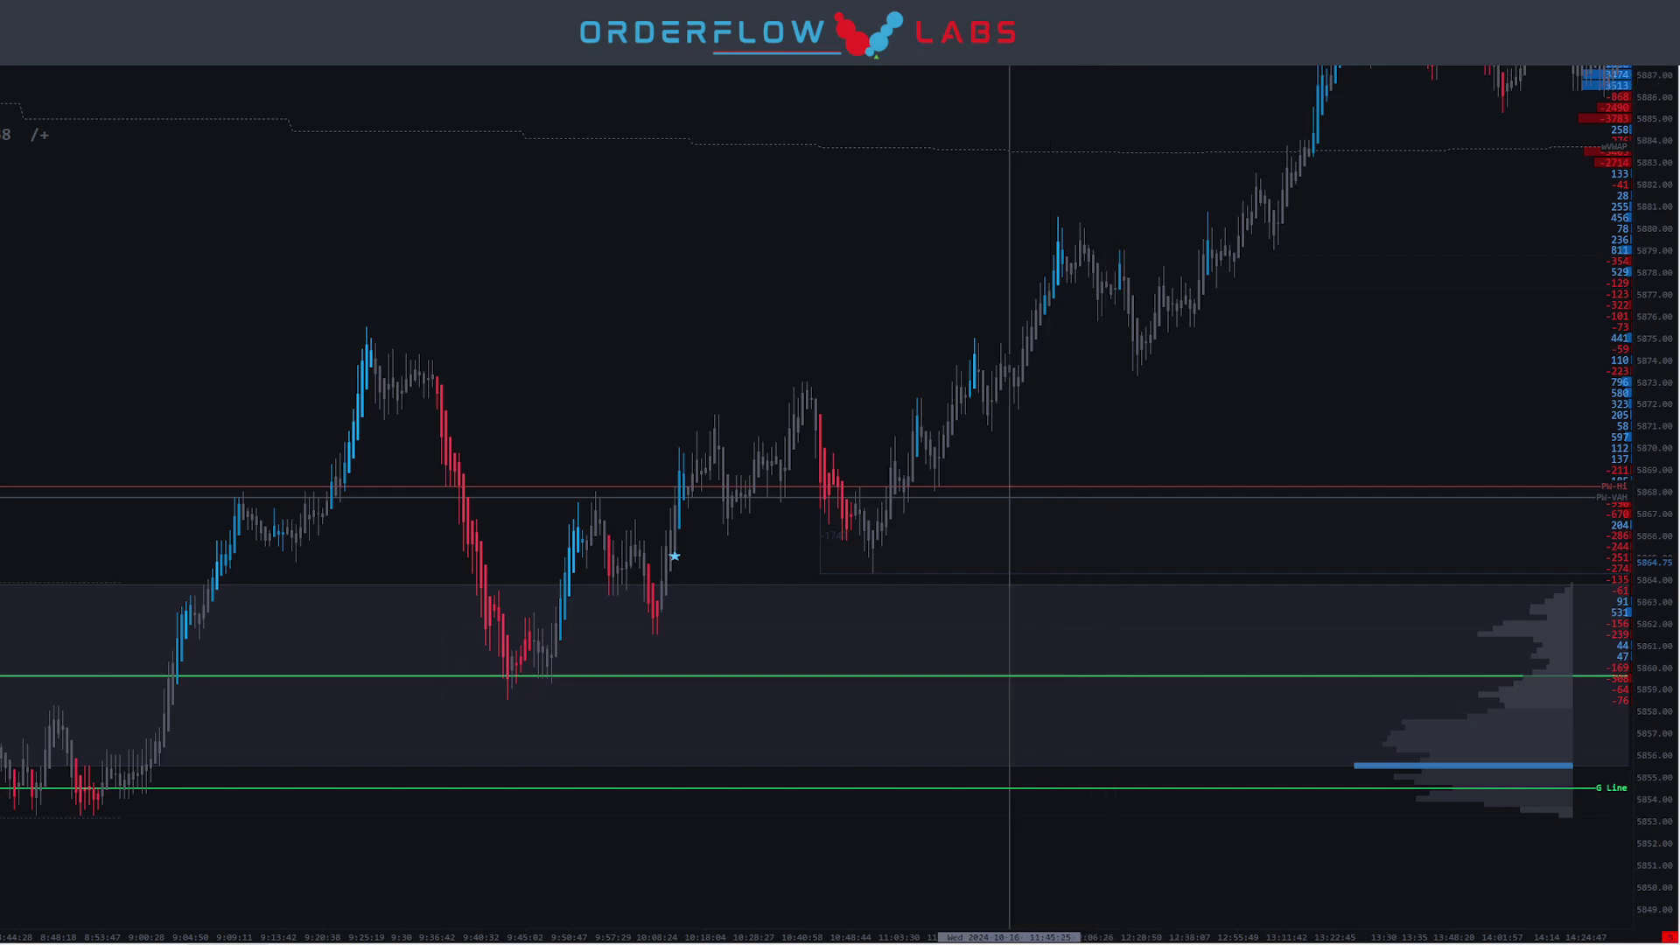
drag(1088, 101, 931, 193)
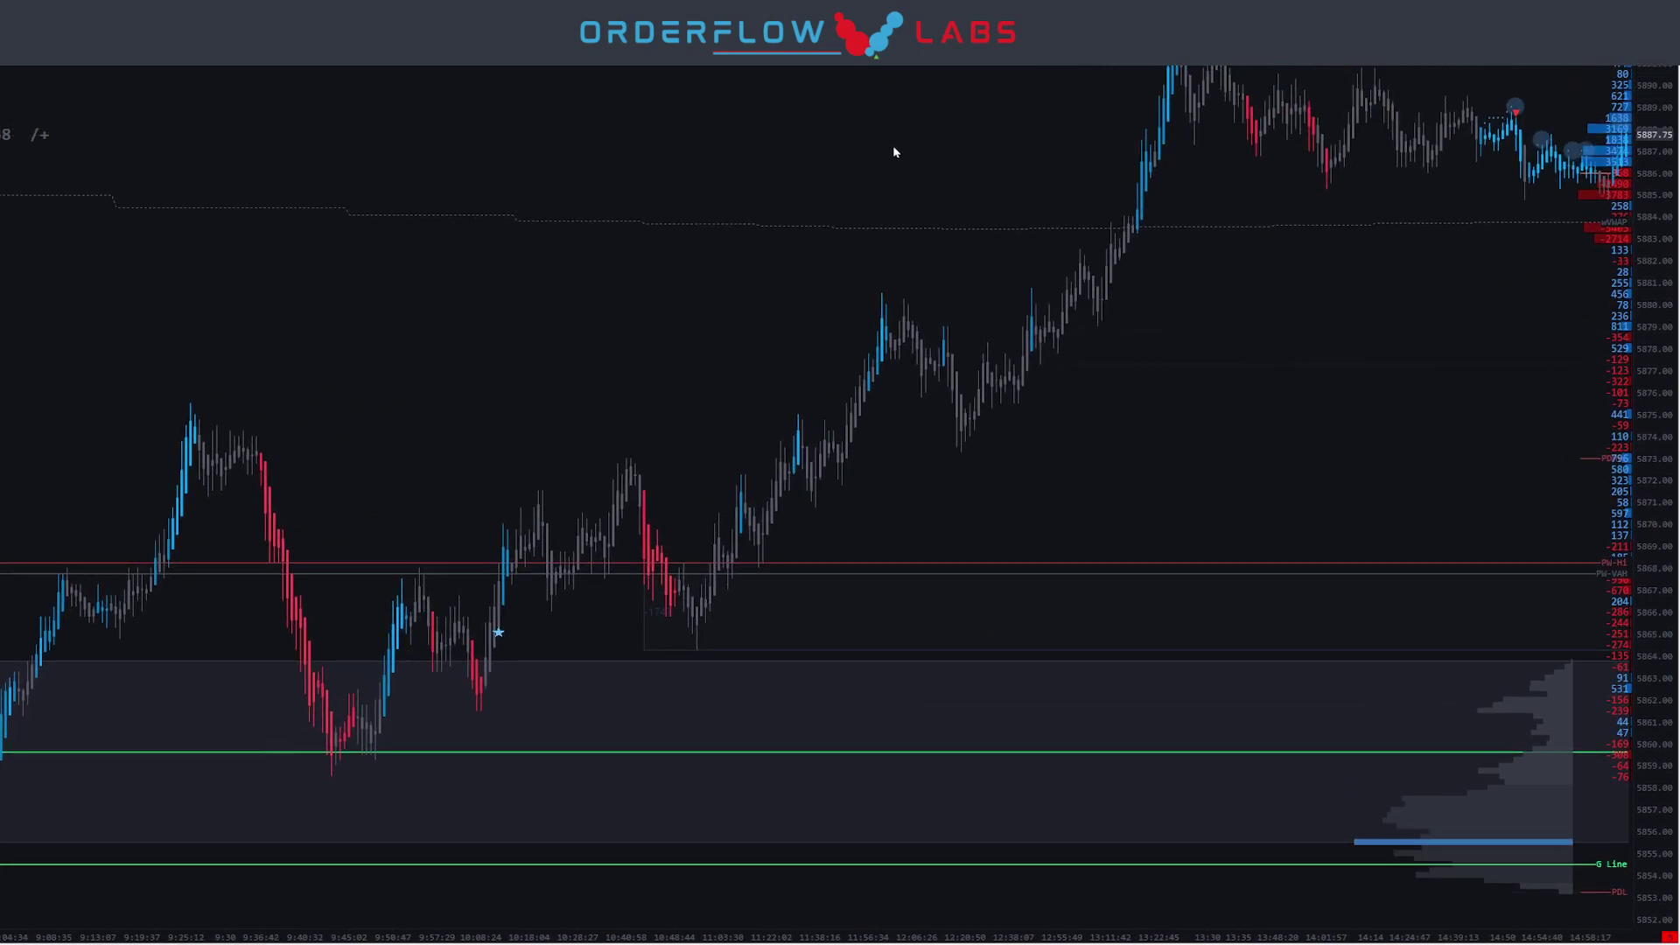
right_click(898, 151)
click(900, 169)
drag(1201, 277, 1322, 342)
drag(1010, 528, 1120, 477)
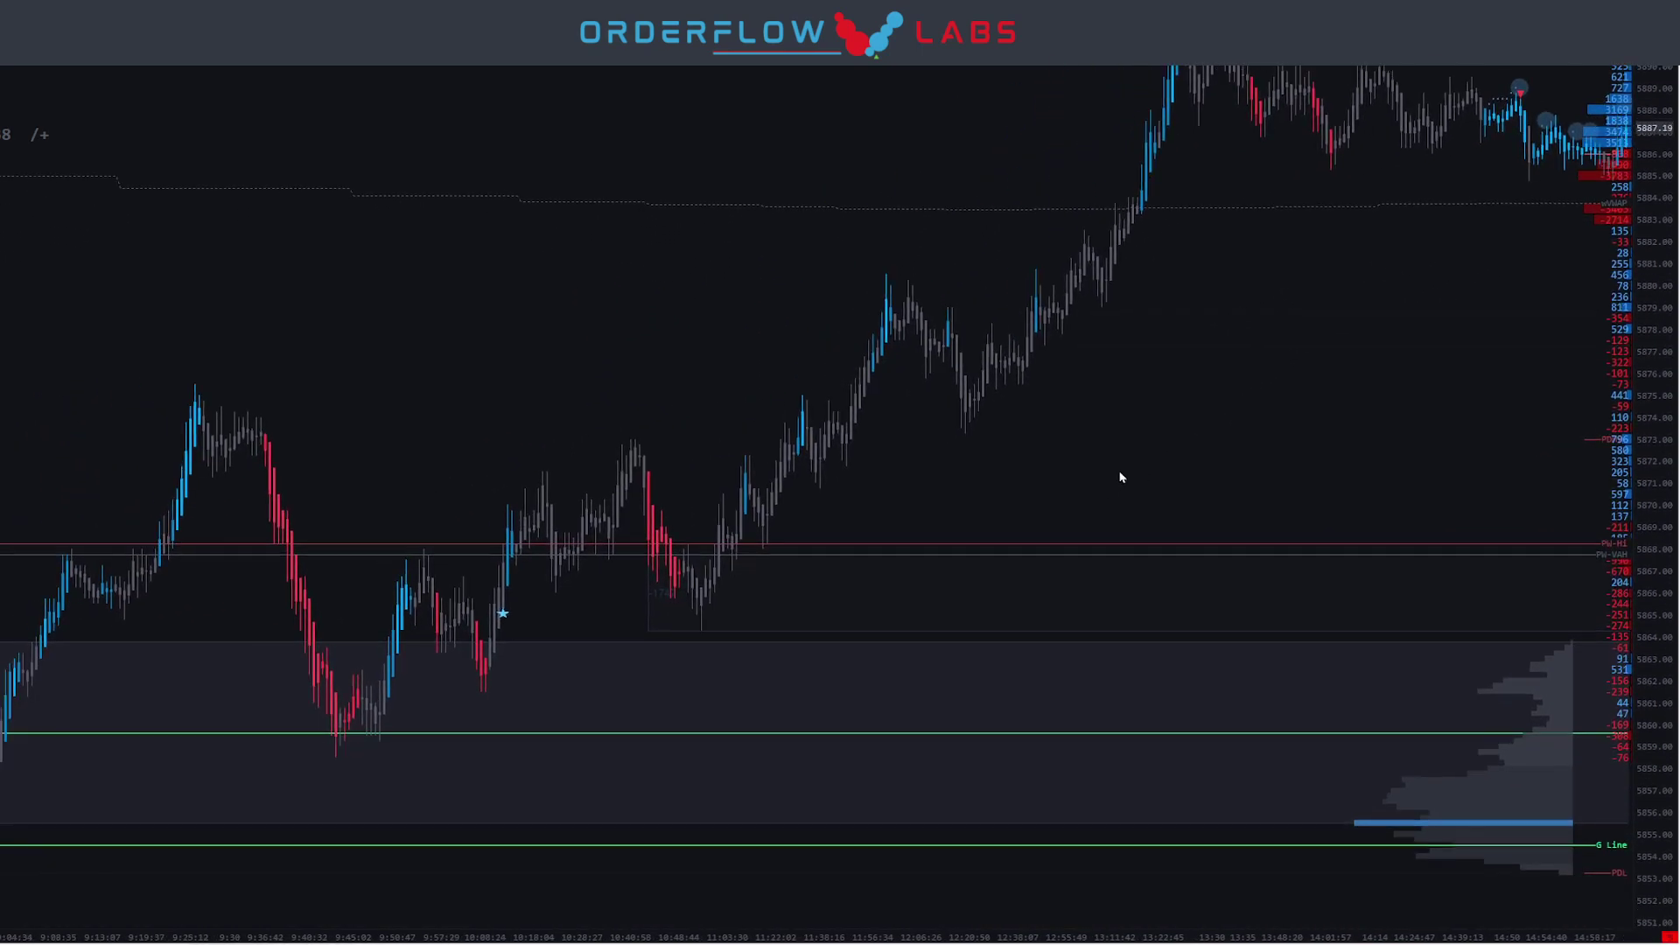